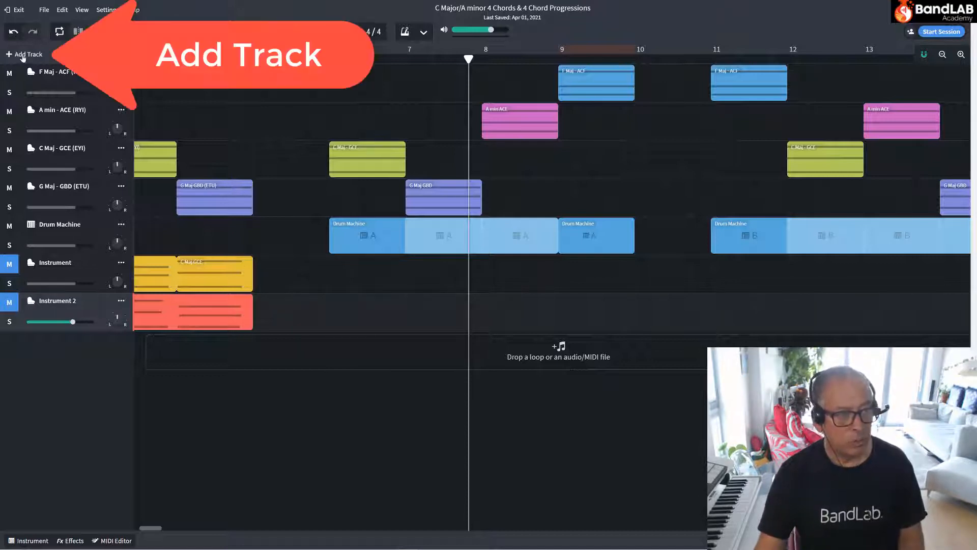
Add a new Instruments track below Instrument 2 and open its virtual instrument settings.
left_click(23, 54)
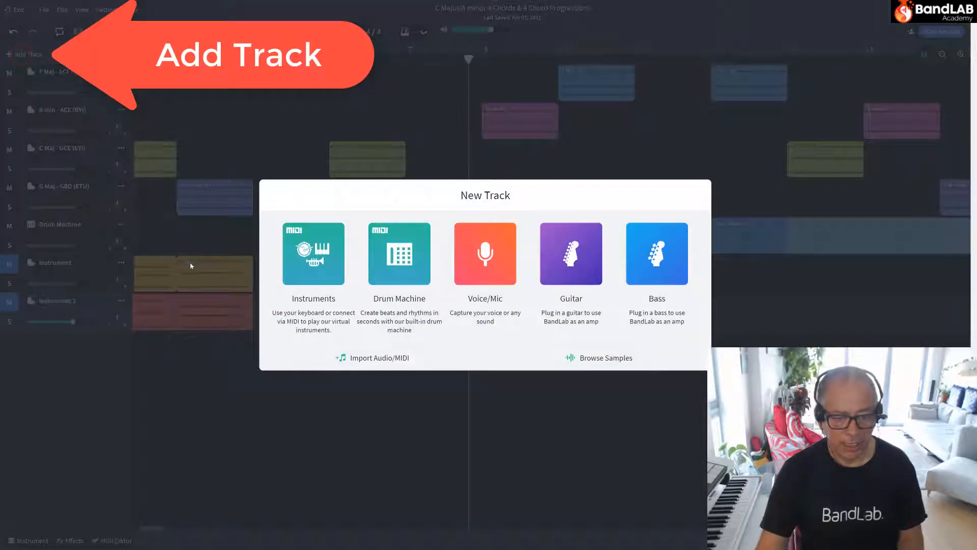
left_click(311, 256)
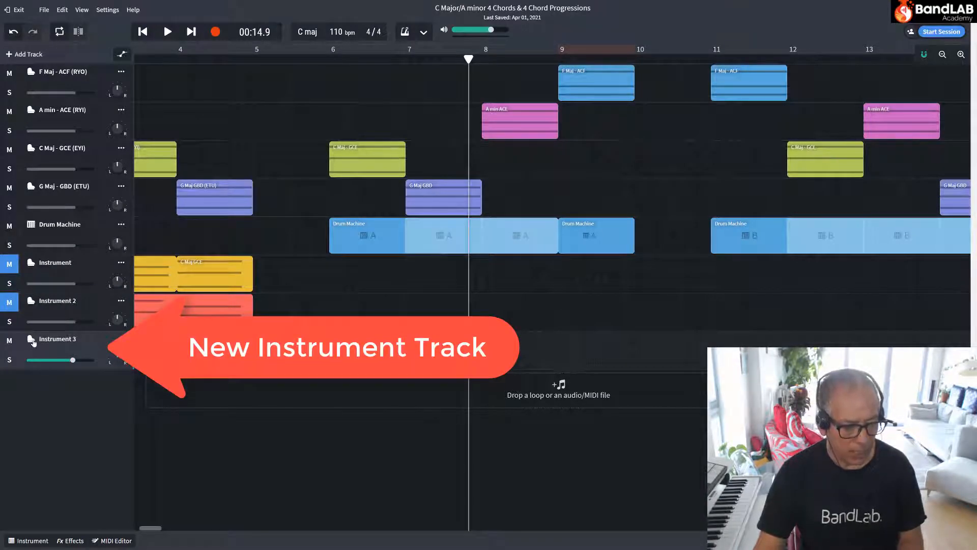
left_click(30, 340)
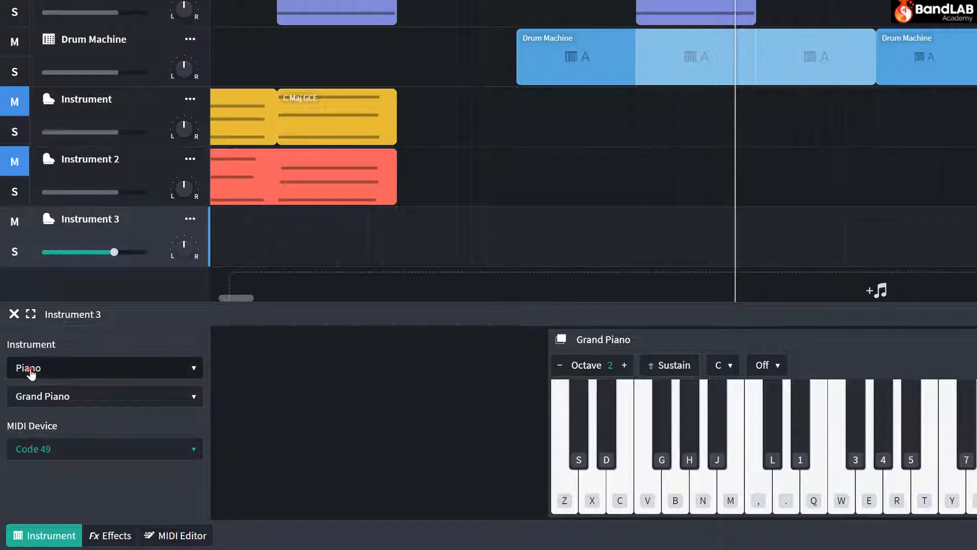
Switch Instrument 3 to the Bass category and audition the '62 P-Bass sound with a few notes.
left_click(33, 370)
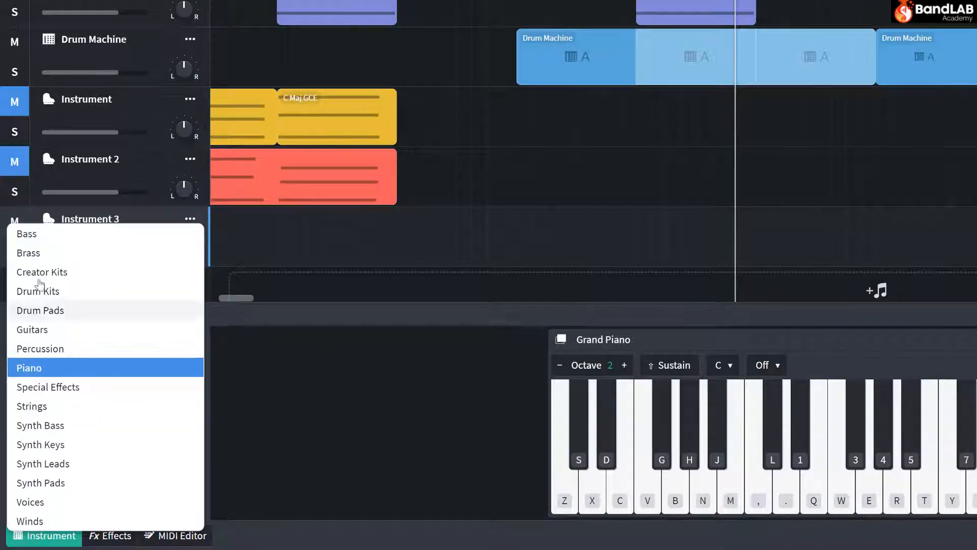
left_click(29, 232)
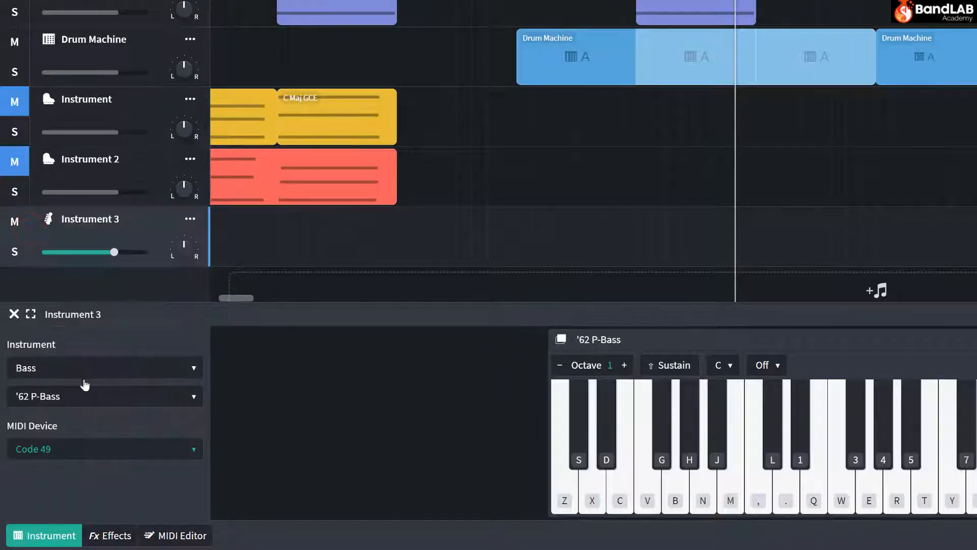
left_click(761, 477)
left_click(803, 479)
left_click(830, 484)
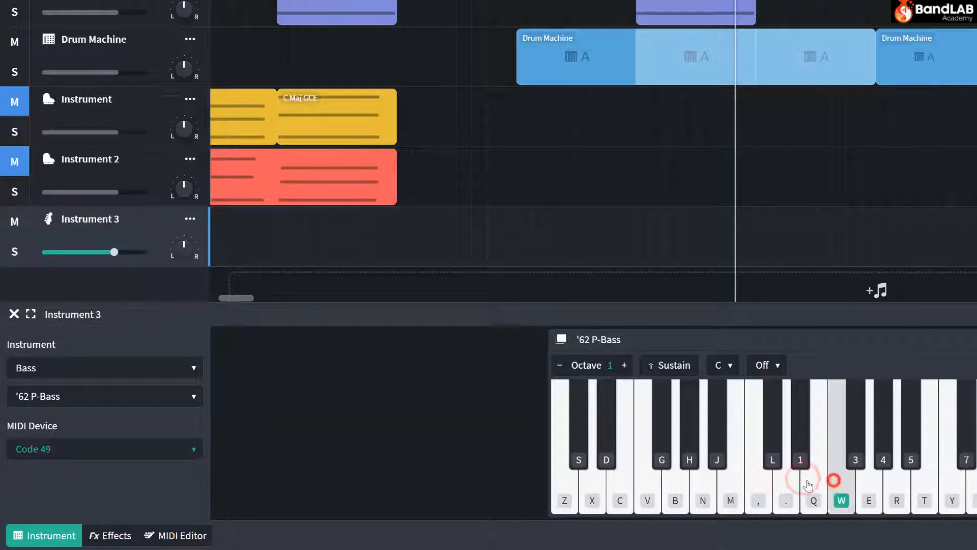
Change the bass sound to Funky Slap and audition it with three notes.
left_click(81, 402)
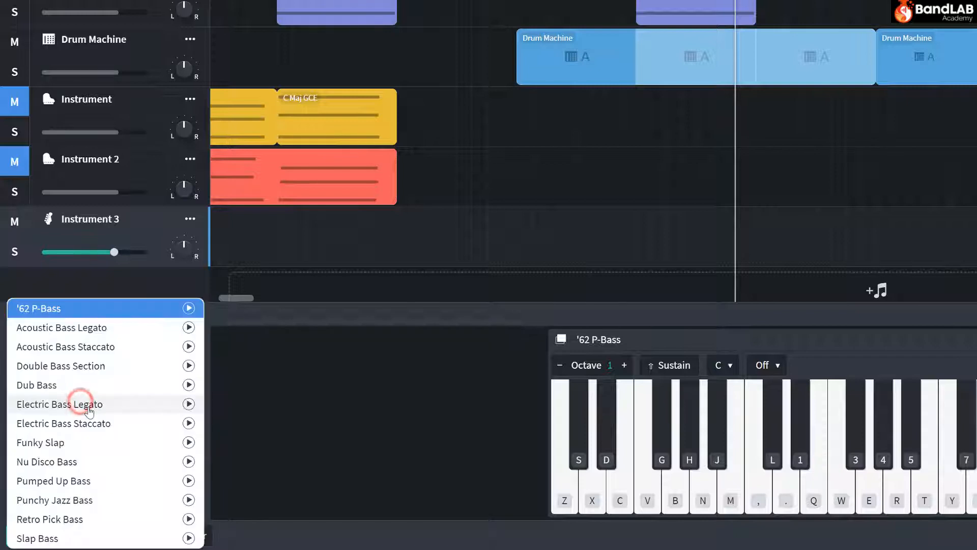
left_click(59, 443)
left_click(758, 484)
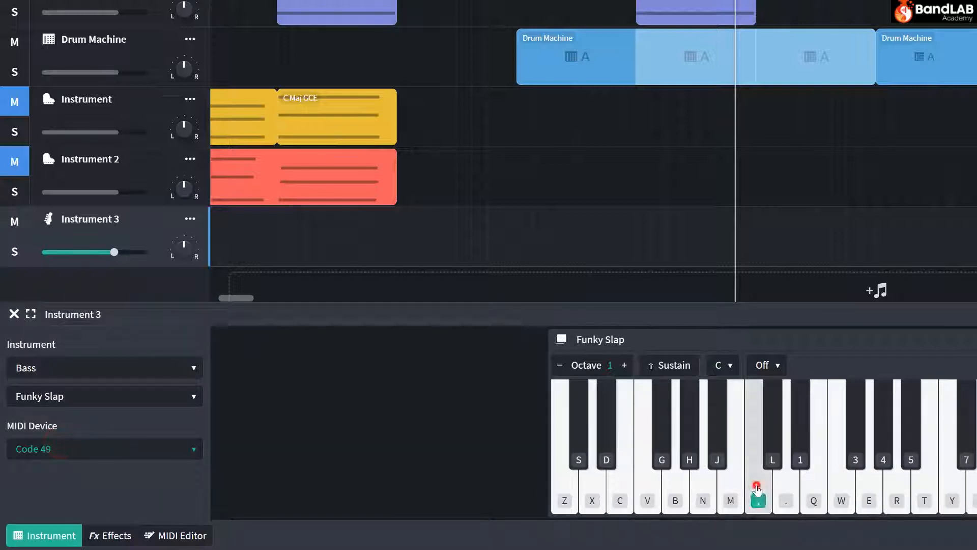
left_click(791, 484)
left_click(815, 478)
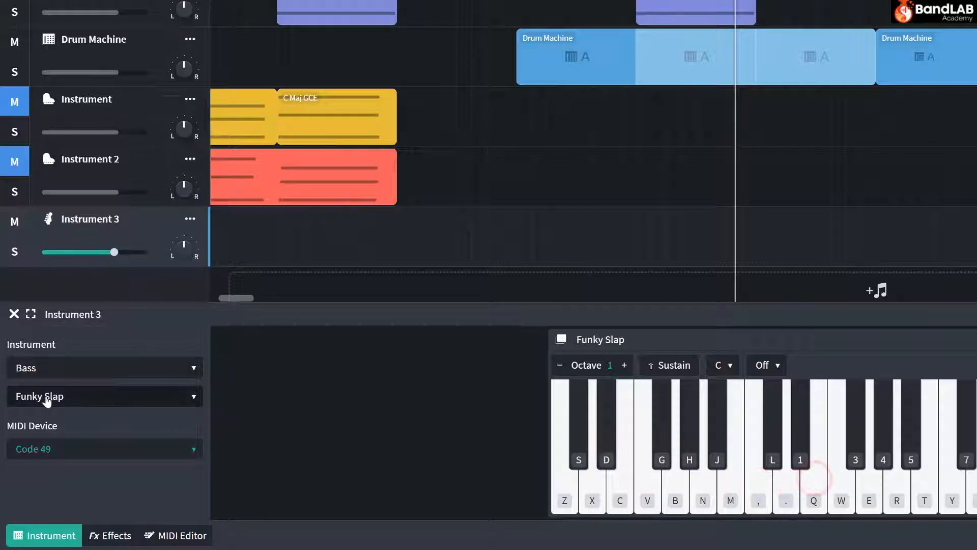
Set Instrument 3 to the Synth Bass category with the Drive Bass sound and audition a few notes.
left_click(29, 375)
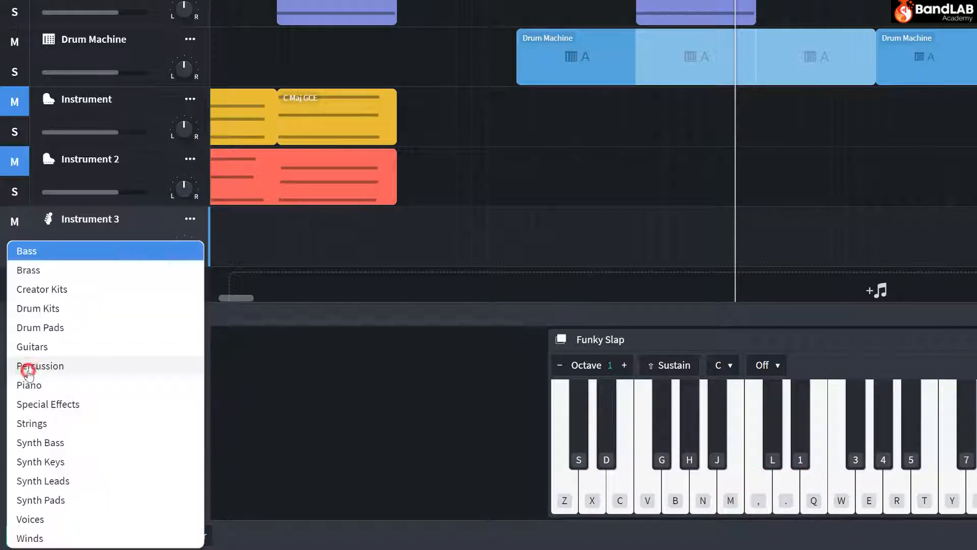
left_click(52, 442)
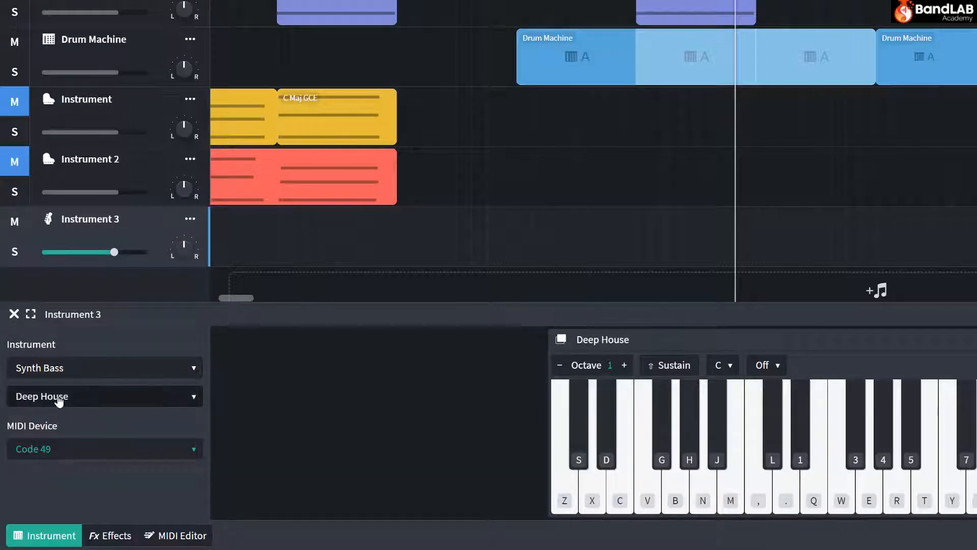
left_click(42, 398)
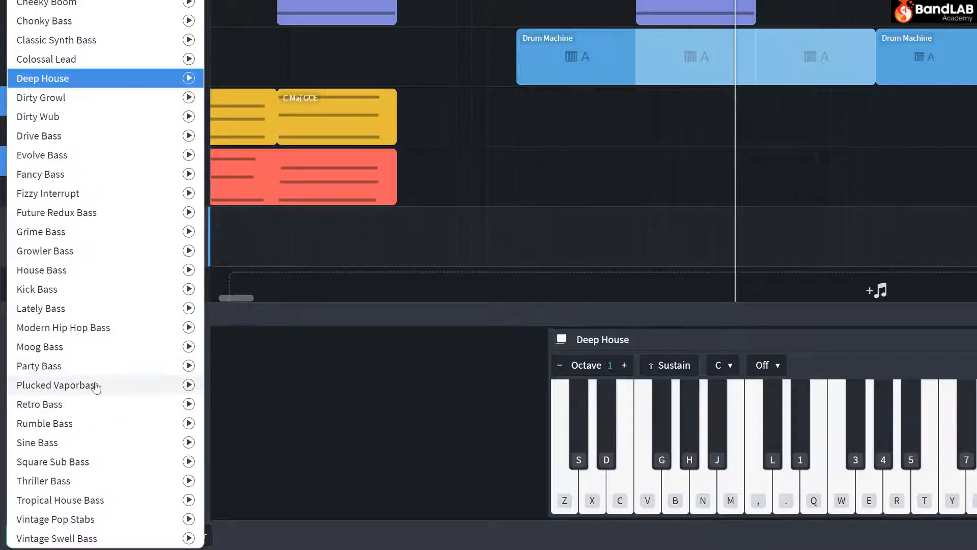
left_click(40, 137)
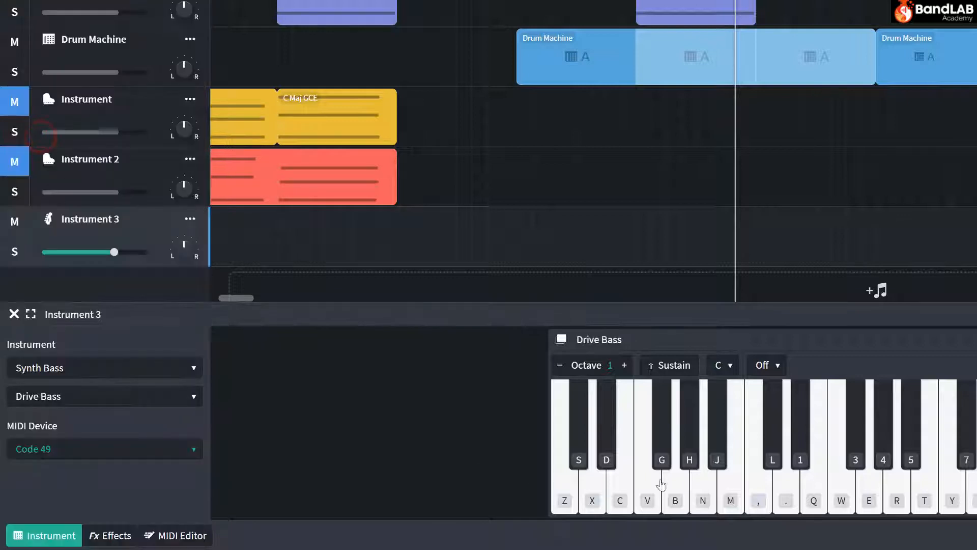
left_click(759, 483)
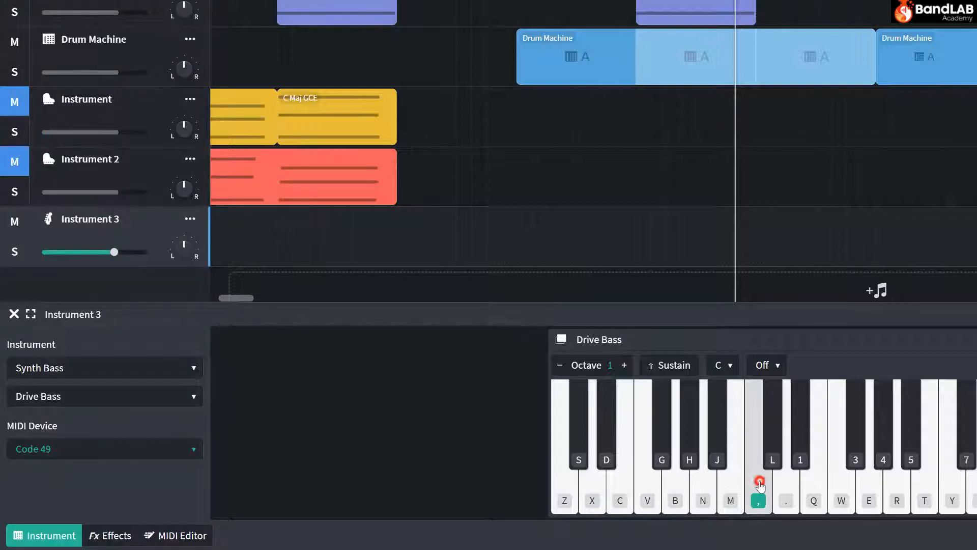
left_click(802, 481)
left_click(867, 486)
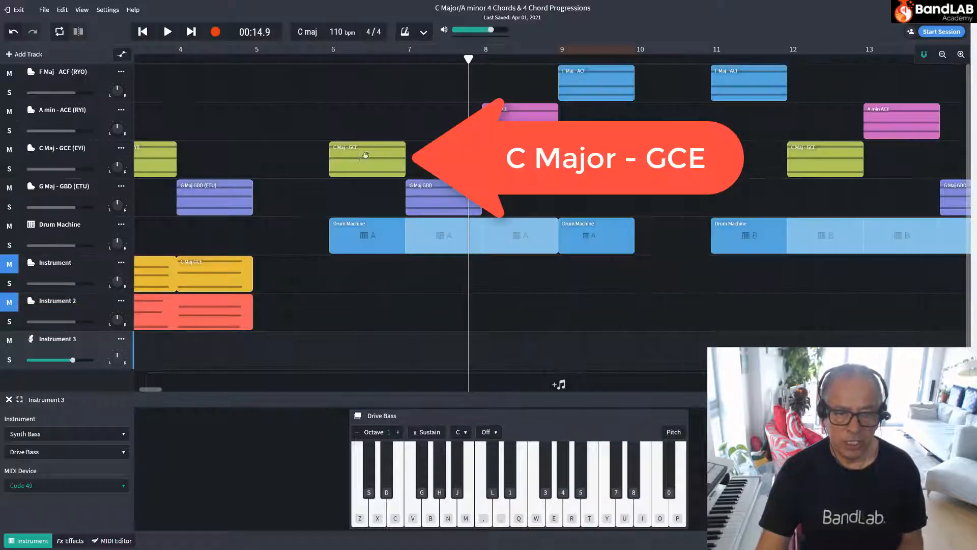
Examine the C Maj - GCE region at bar 6 in the MIDI Editor, playing the chord and sounding its individual notes.
left_click(355, 158)
double_click(355, 158)
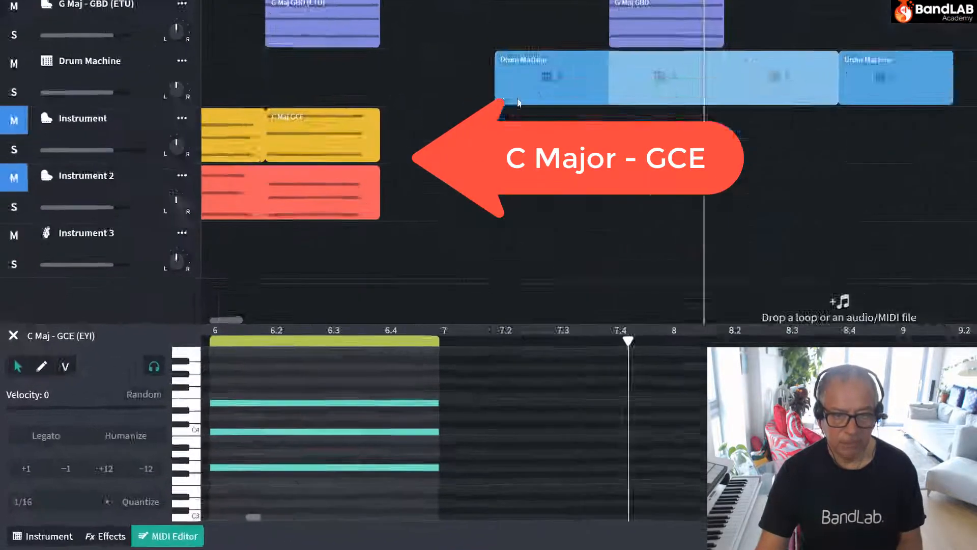
left_click(331, 49)
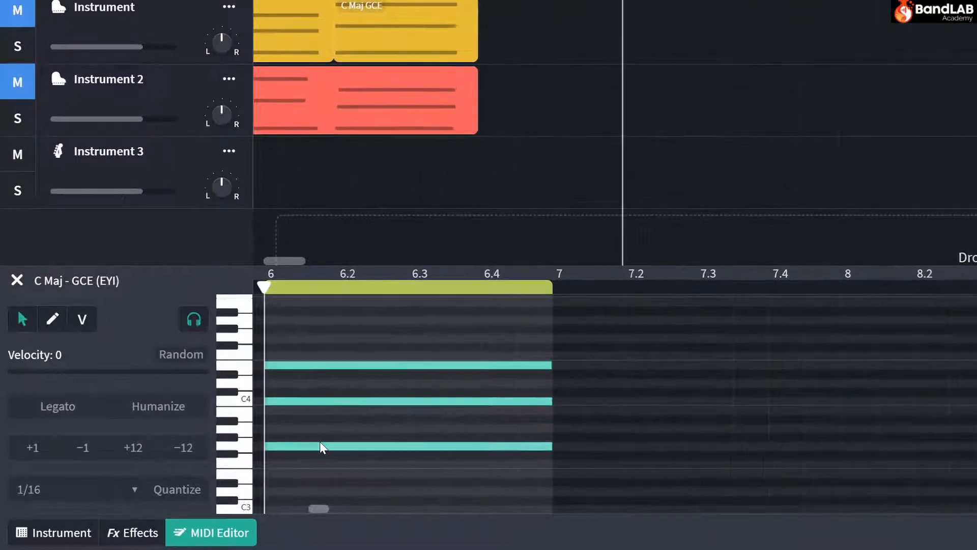
key("space")
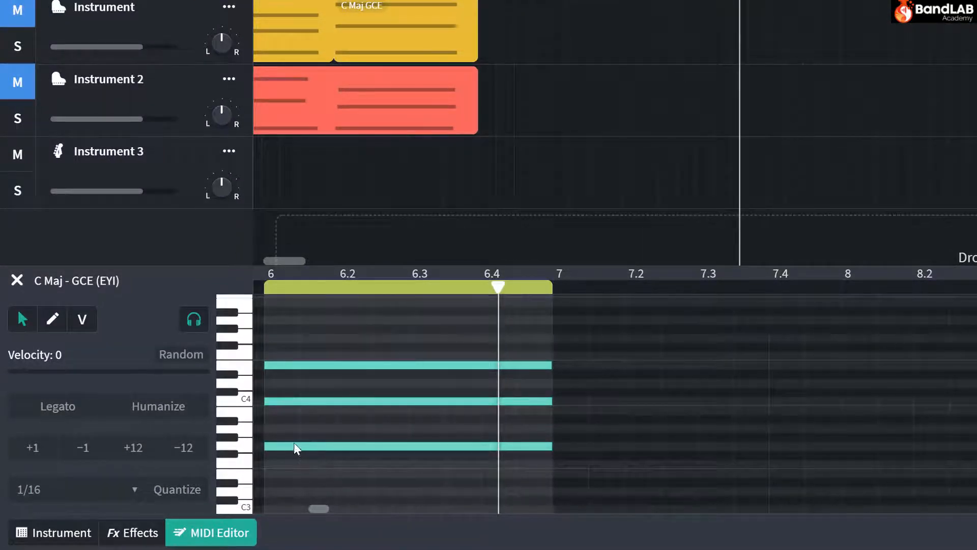
left_click(302, 445)
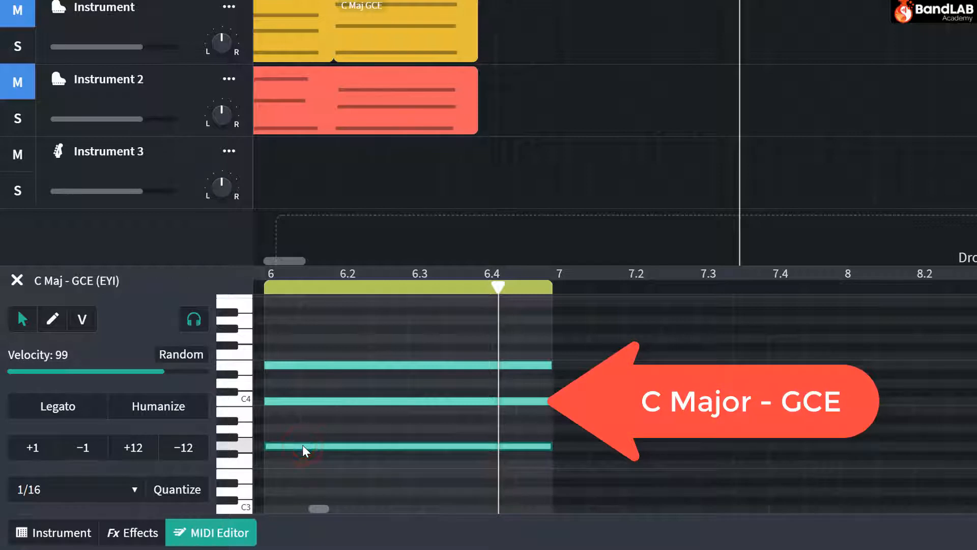
left_click(325, 402)
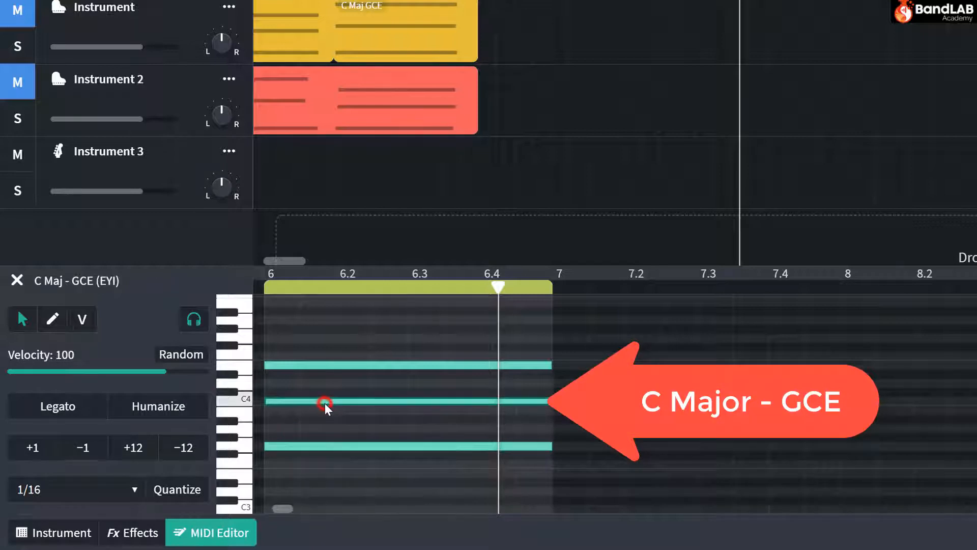
left_click(331, 366)
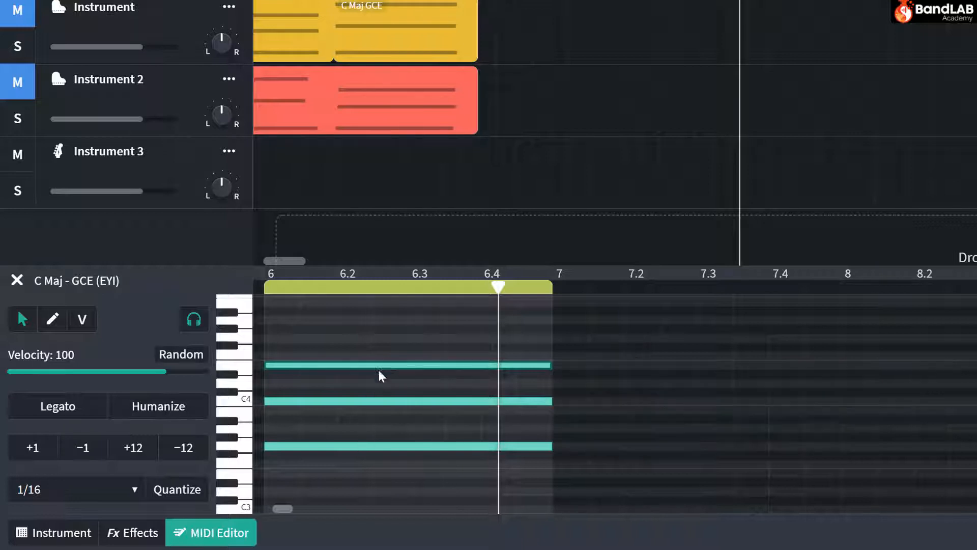
left_click(381, 445)
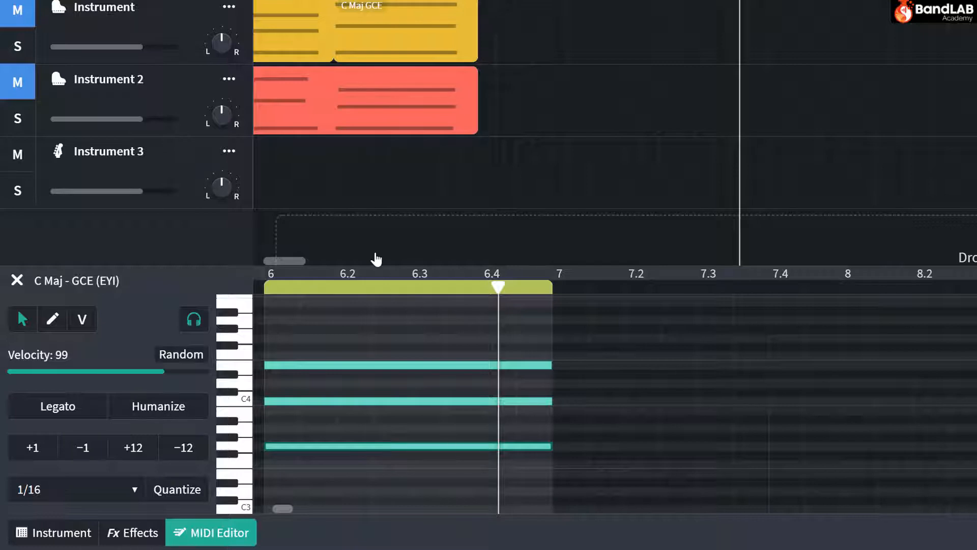
Return to the Instrument 3 keyboard, show pitch names on its keys, and sound the low G.
left_click(58, 153)
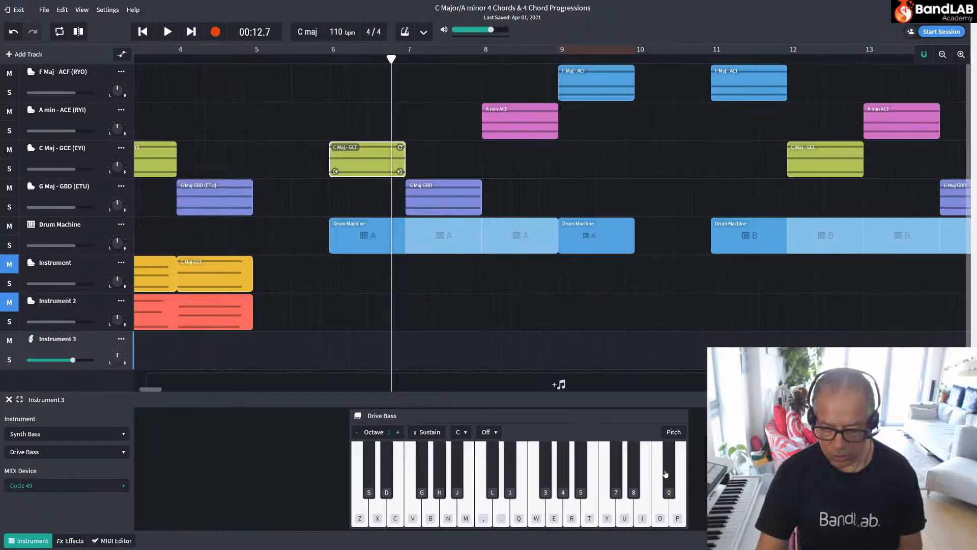
left_click(673, 433)
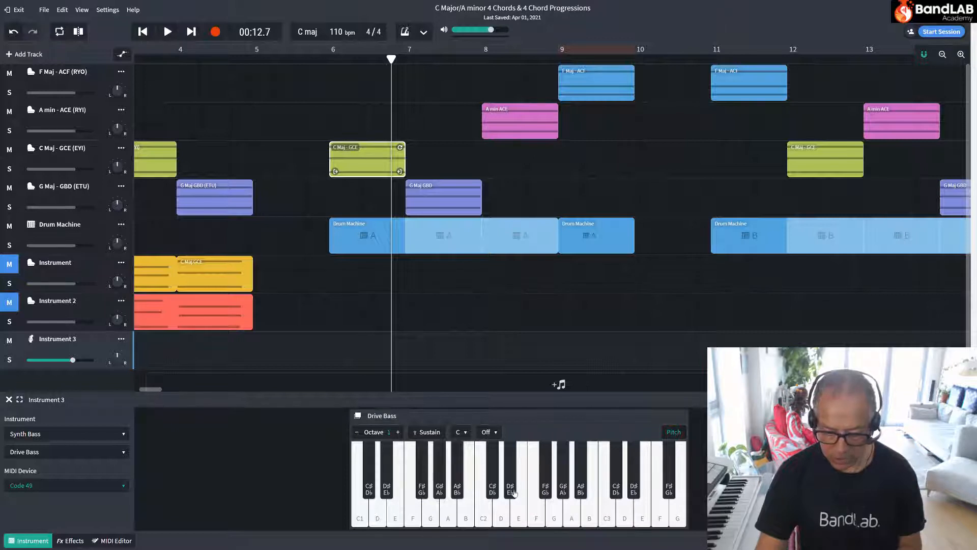
left_click(429, 514)
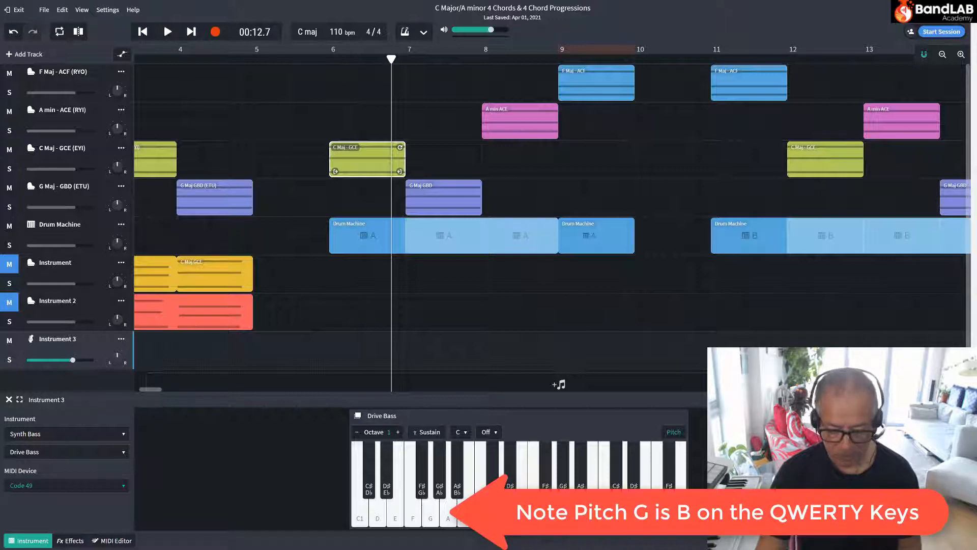
Rehearse the bass part by playing the low G repeatedly on the Drive Bass.
key("b")
key("b")
key("b")
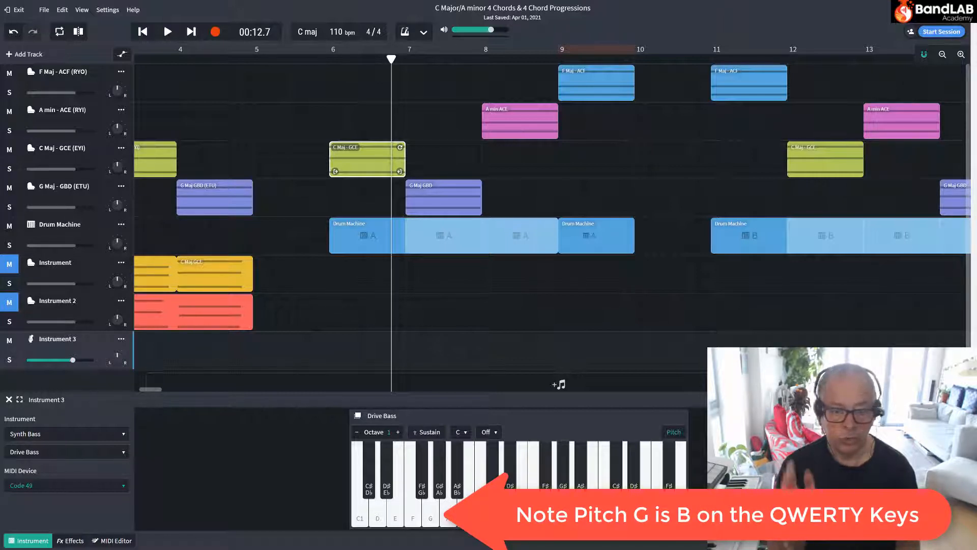
key("b")
key("b")
key("b")
key("b")
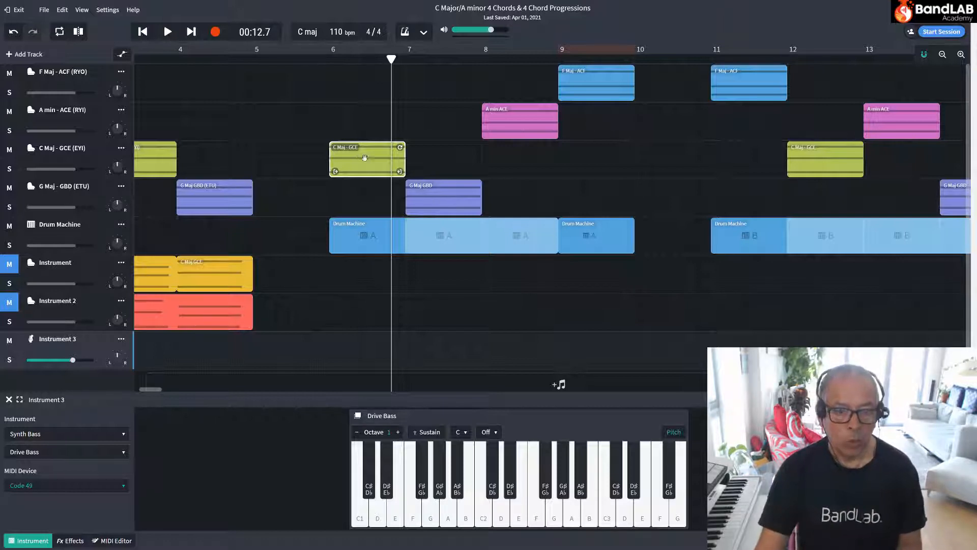
Record four low G notes on Instrument 3 across bar 6, under the C major chord, and play the take back.
left_click(329, 60)
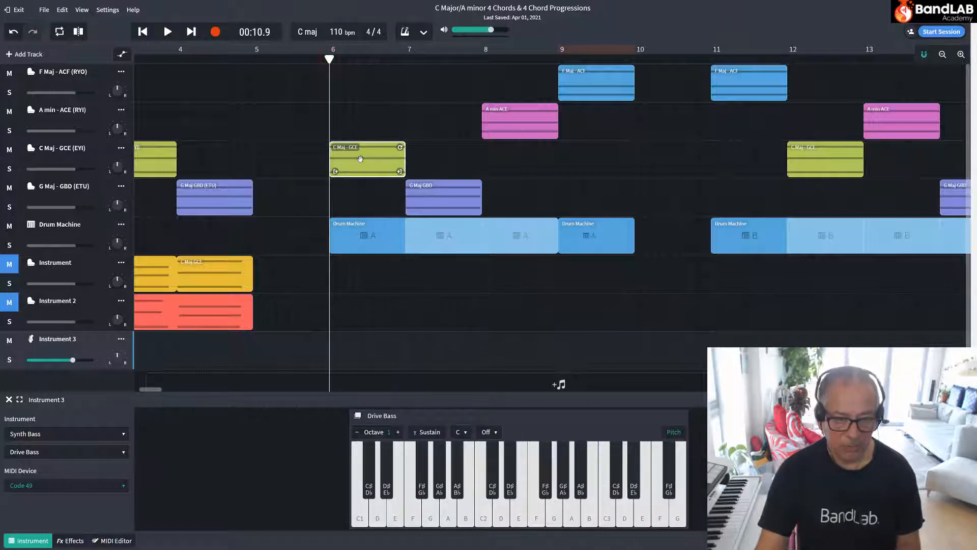
left_click(215, 32)
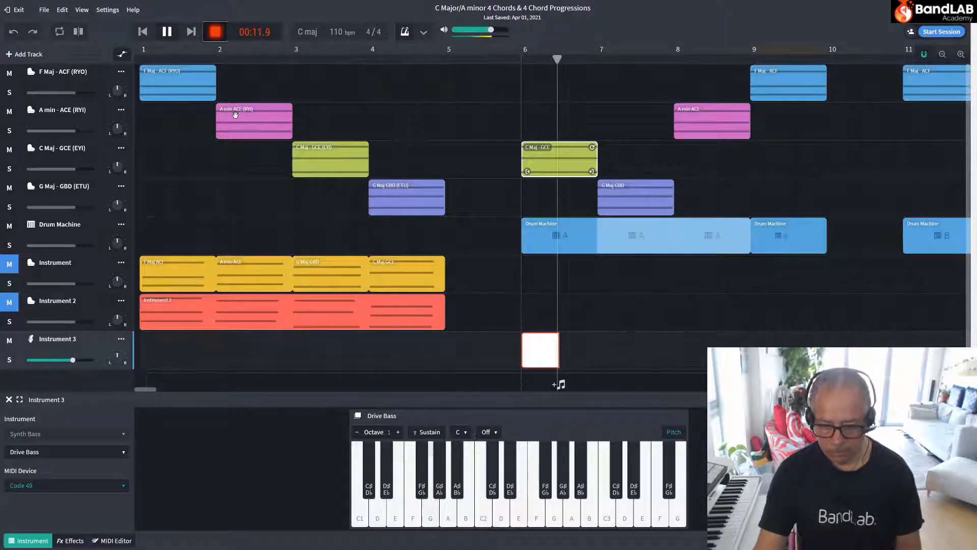
key("space")
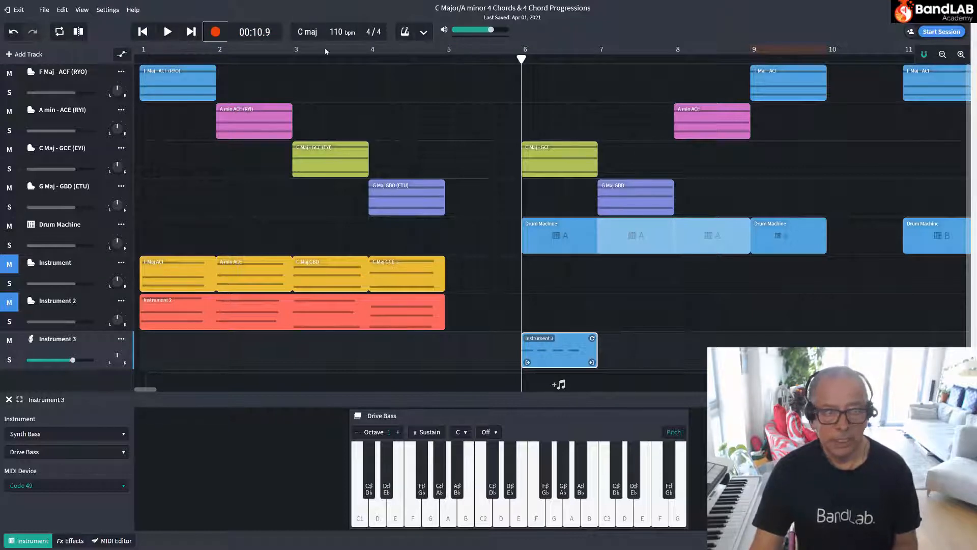
left_click(168, 32)
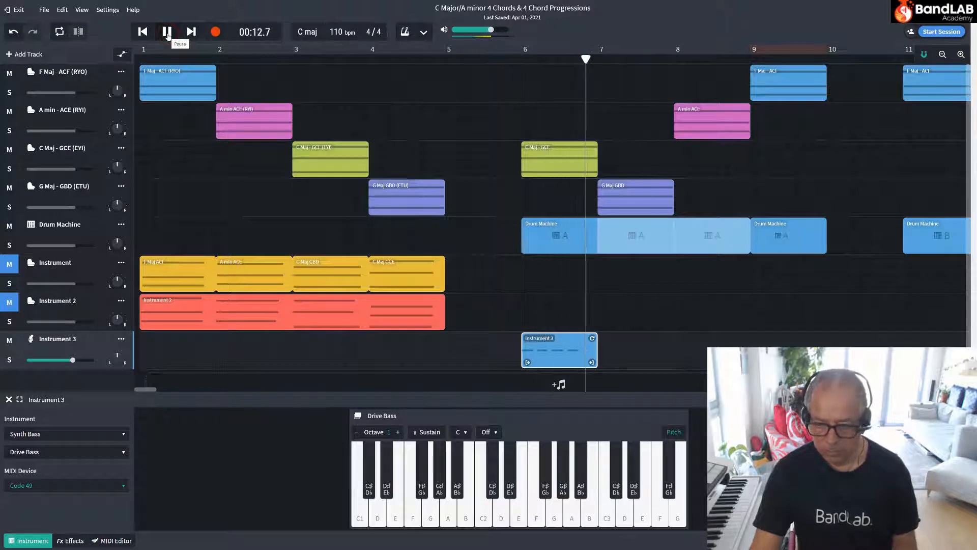
key("space")
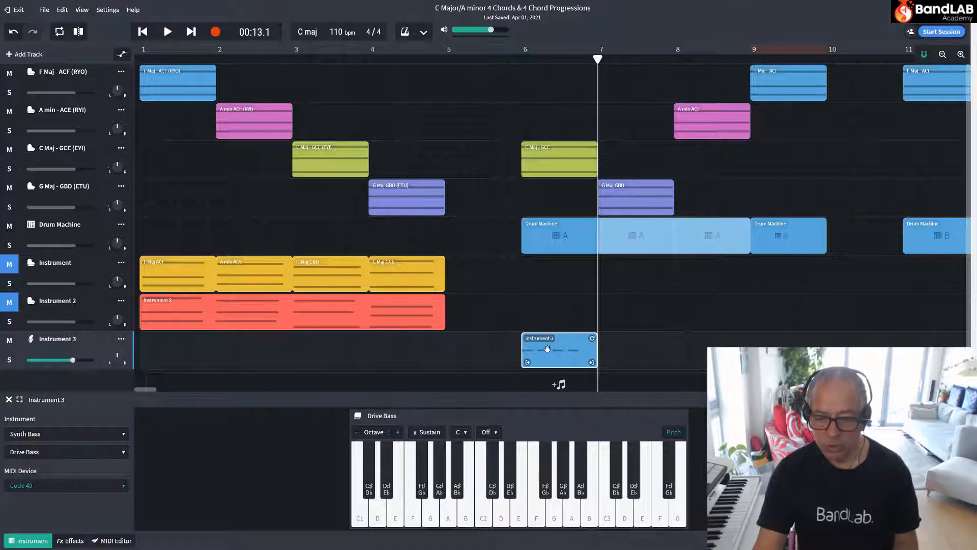
Quantize all the recorded bass notes in the Instrument 3 region at bar 6 to 1/4.
double_click(548, 349)
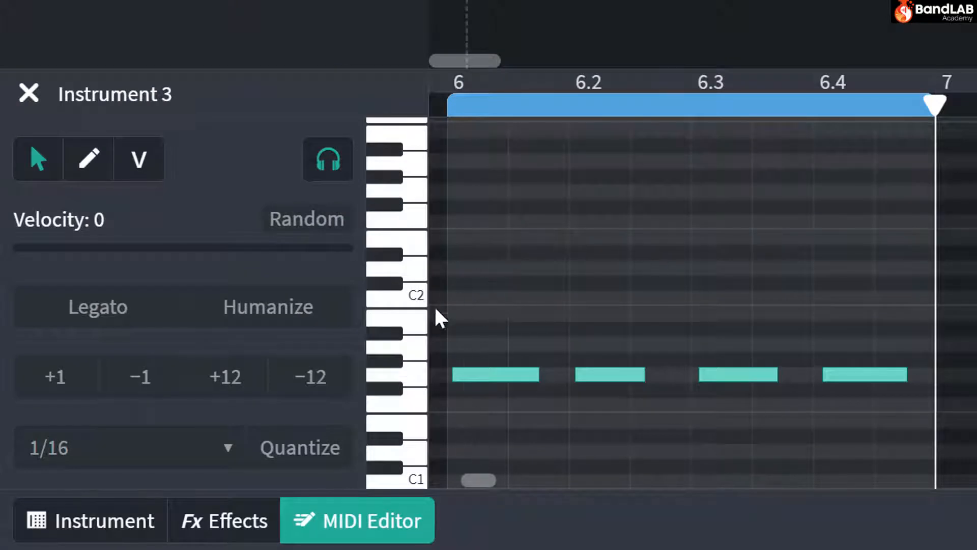
left_click(461, 308)
left_click_drag(465, 320, 901, 467)
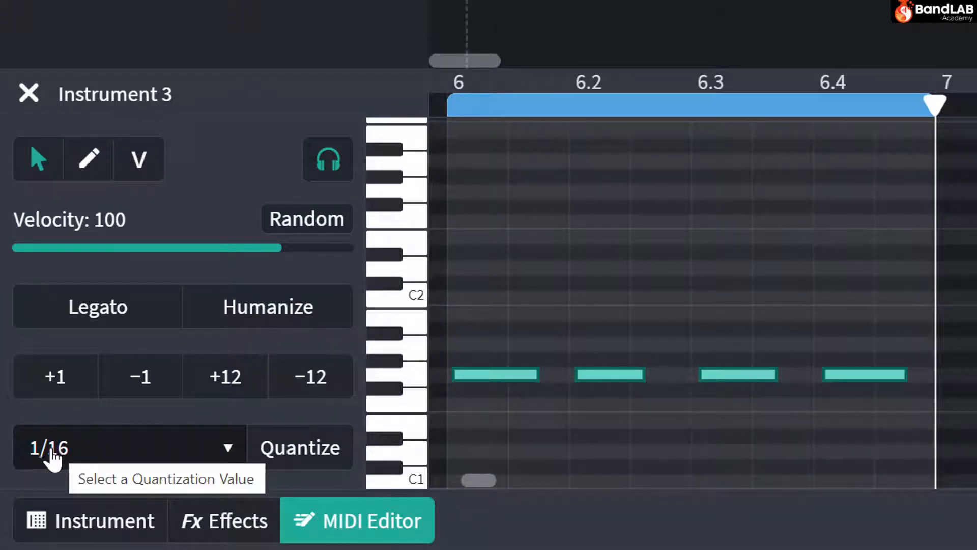
left_click(49, 448)
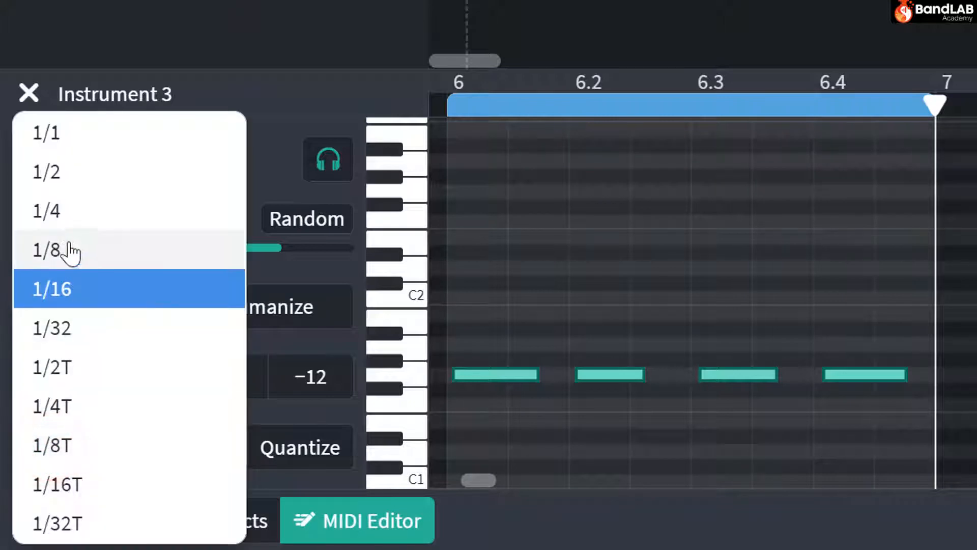
left_click(65, 210)
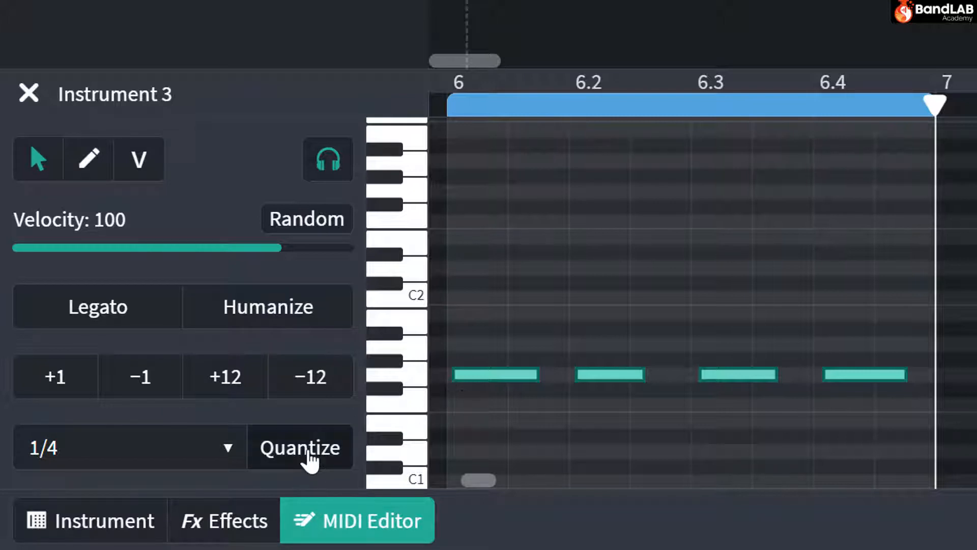
left_click(309, 458)
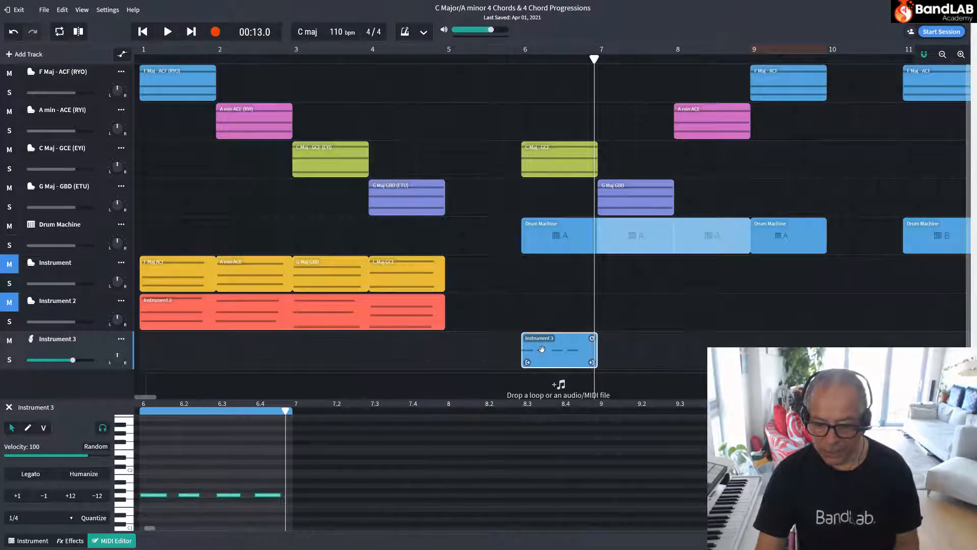
Copy the Instrument 3 region at bar 6 and paste the copy at bar 7, under the G major chord.
right_click(542, 349)
left_click(557, 348)
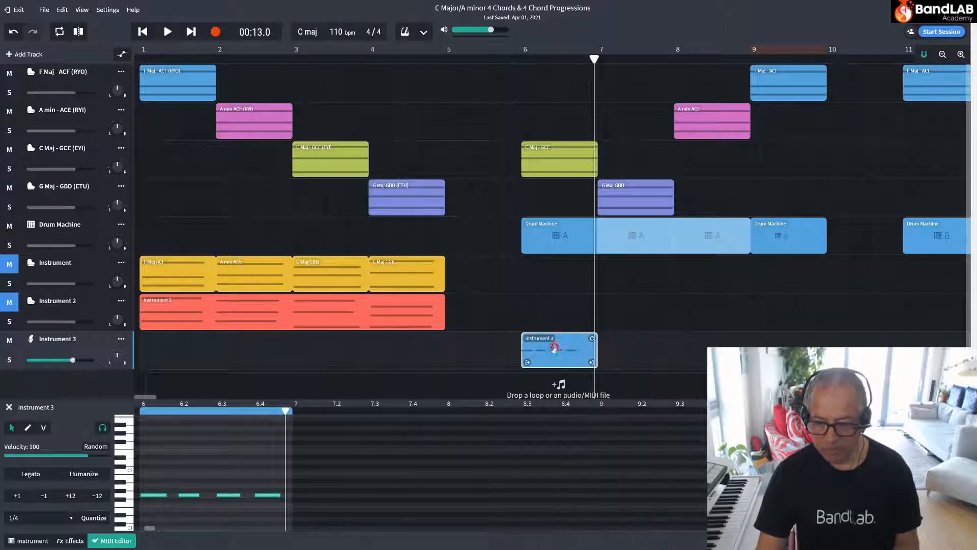
mouse_move(594, 59)
left_mouse_down()
mouse_move(618, 59)
mouse_move(598, 59)
left_mouse_up()
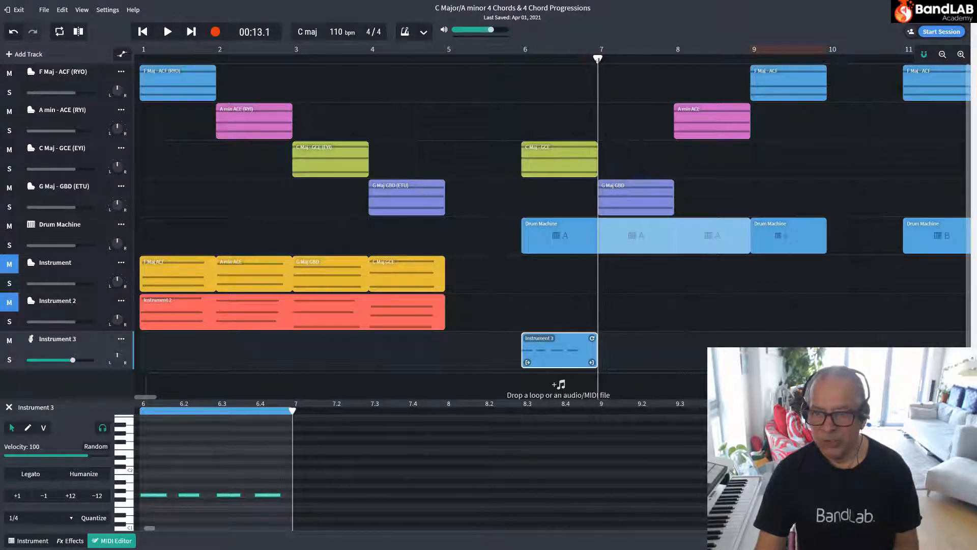
right_click(613, 340)
left_click(628, 352)
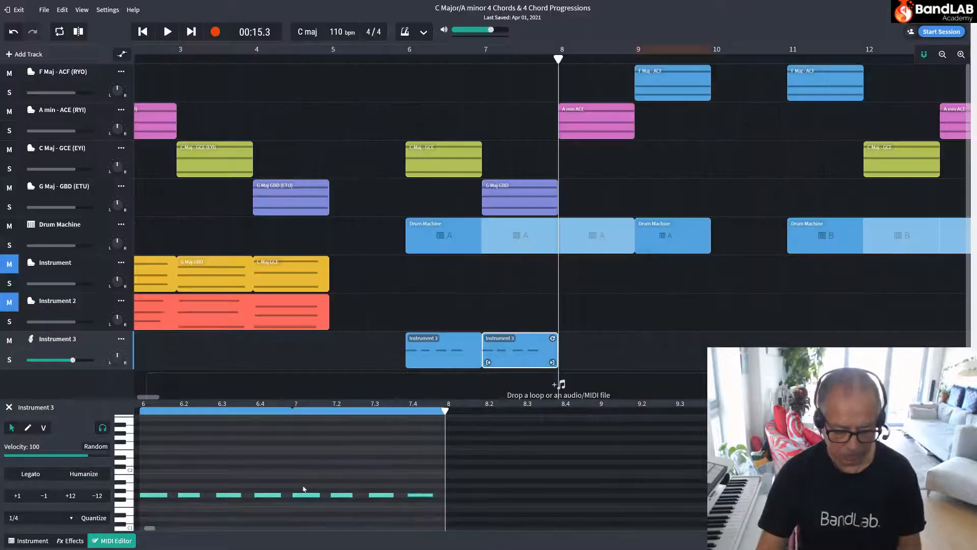
Shorten the four bass notes in bar 7 together by about a third of a beat and play them back from bar 7.
left_click(317, 481)
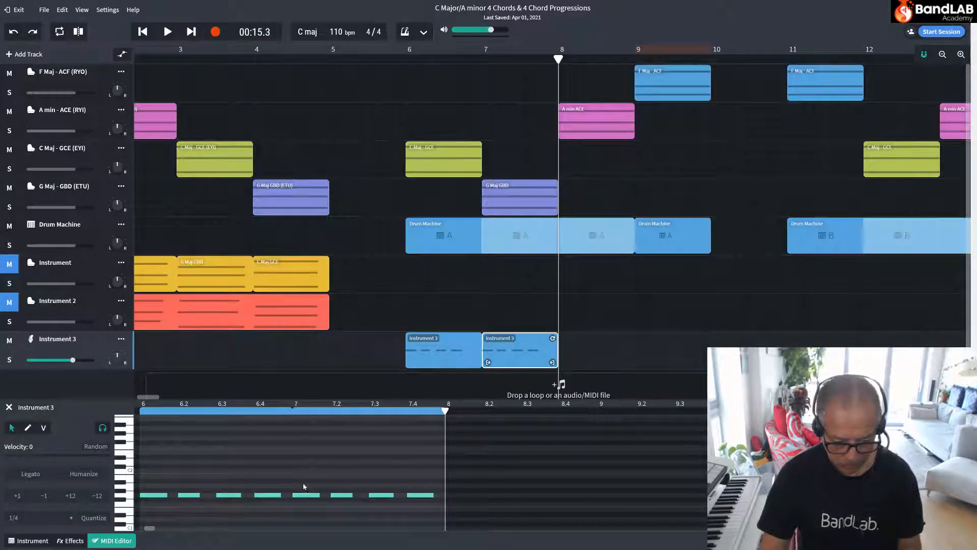
left_click_drag(303, 484, 424, 516)
left_click_drag(744, 492, 745, 498)
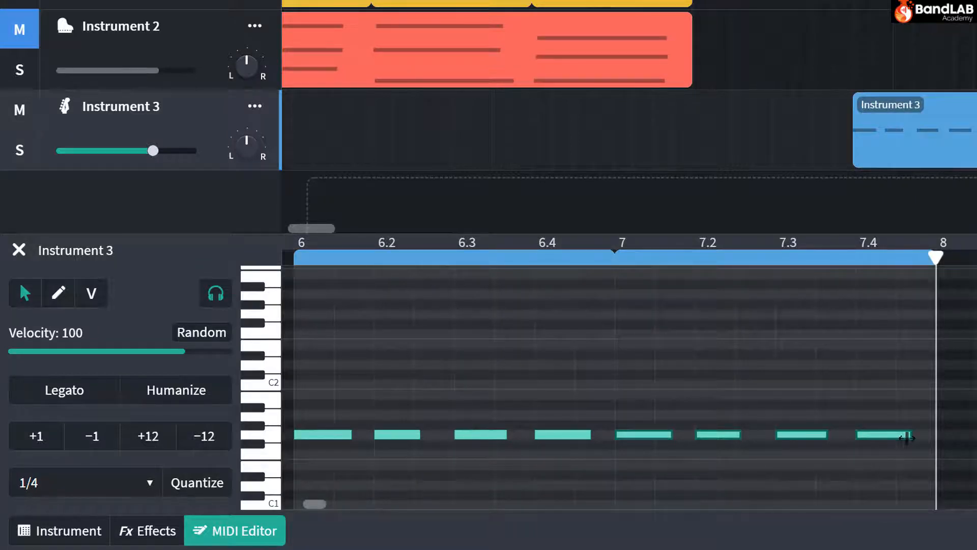
left_click_drag(906, 435, 882, 441)
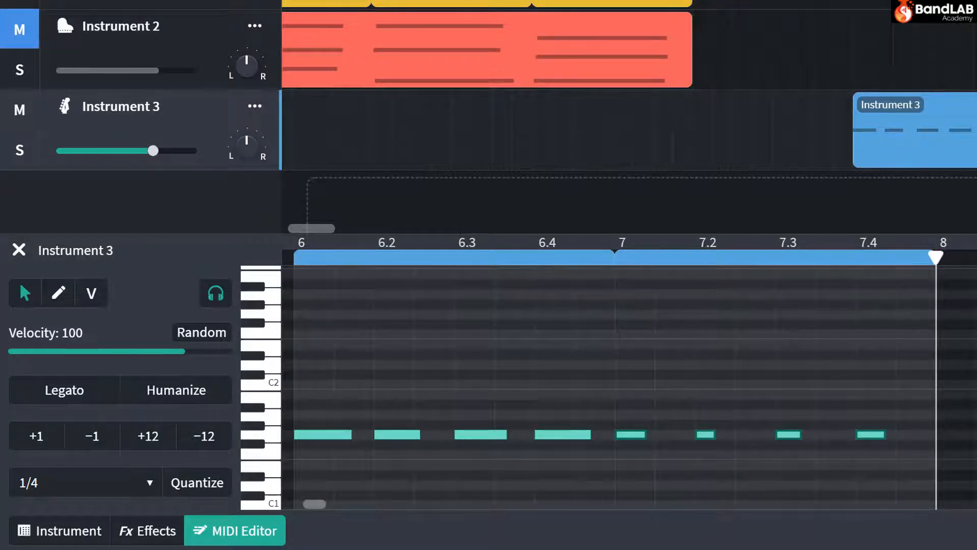
left_click(615, 243)
key("space")
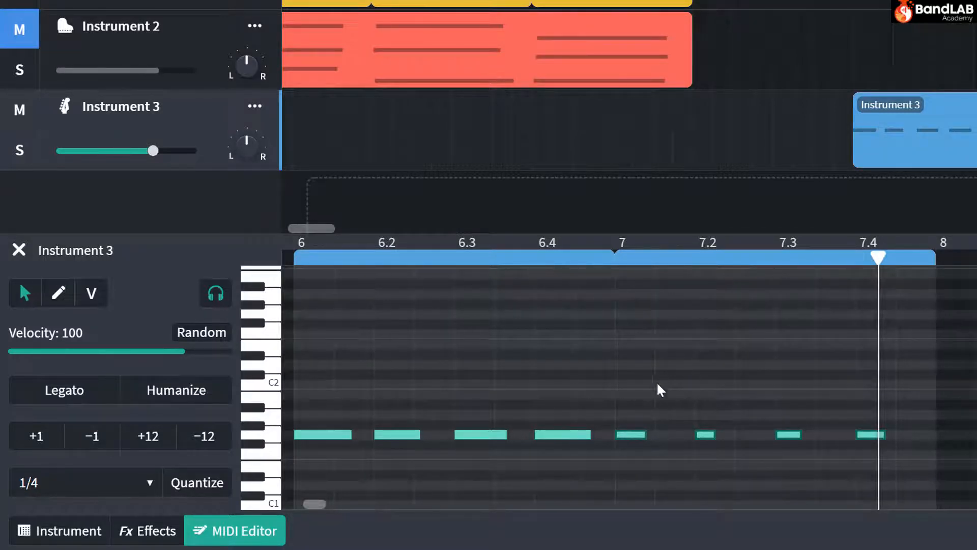
Shift the four bar 7 bass notes half a beat later onto the off-beats and play back from bar 6.
left_click_drag(634, 433, 661, 437)
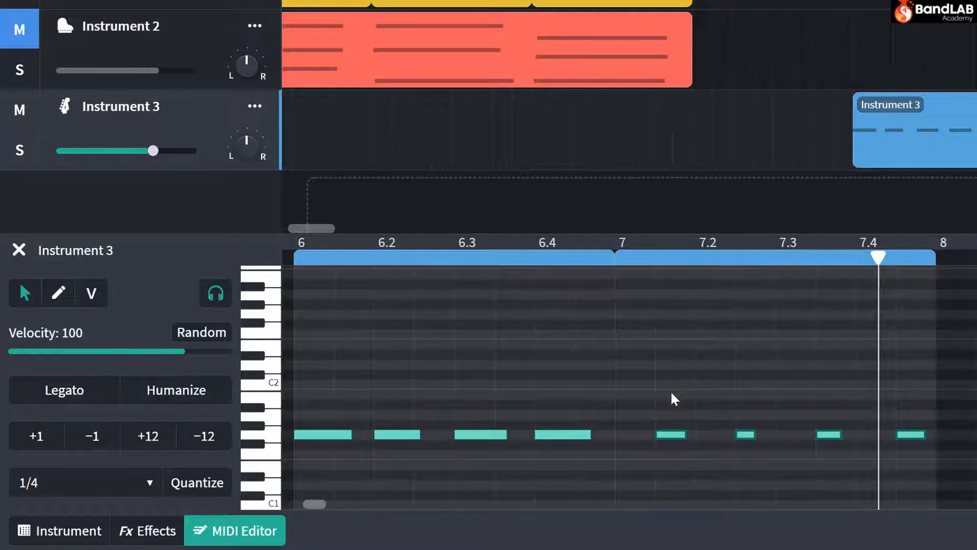
mouse_move(674, 436)
left_mouse_down()
mouse_move(643, 439)
mouse_move(667, 438)
left_mouse_up()
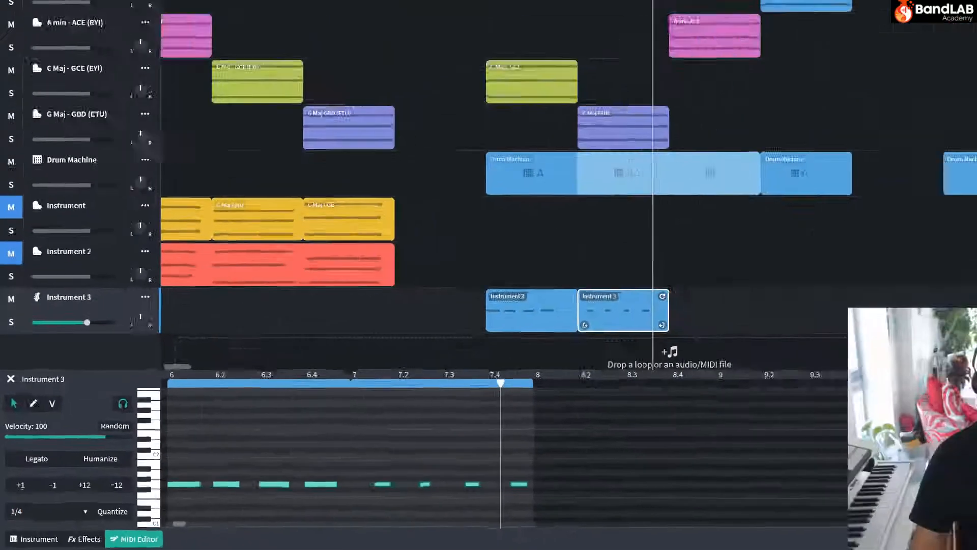
key("Return")
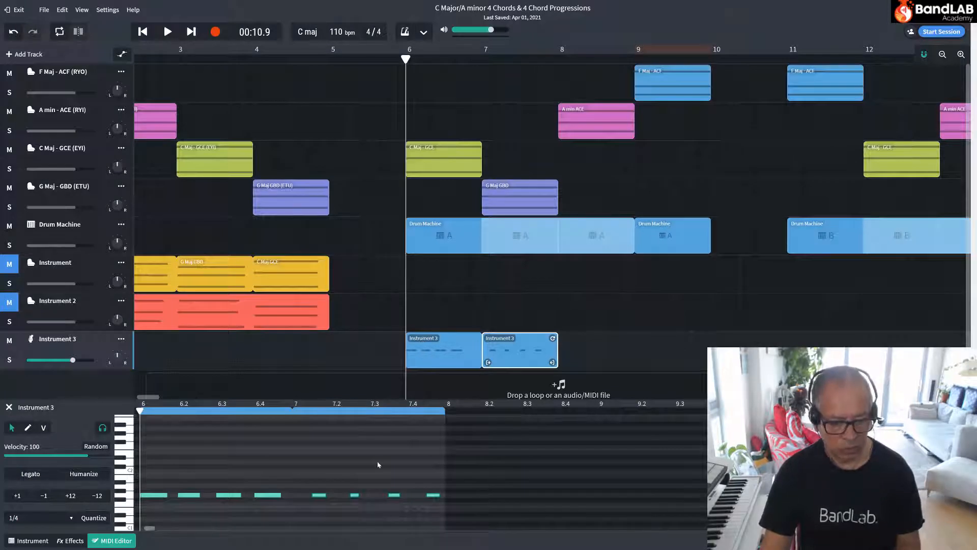
key("space")
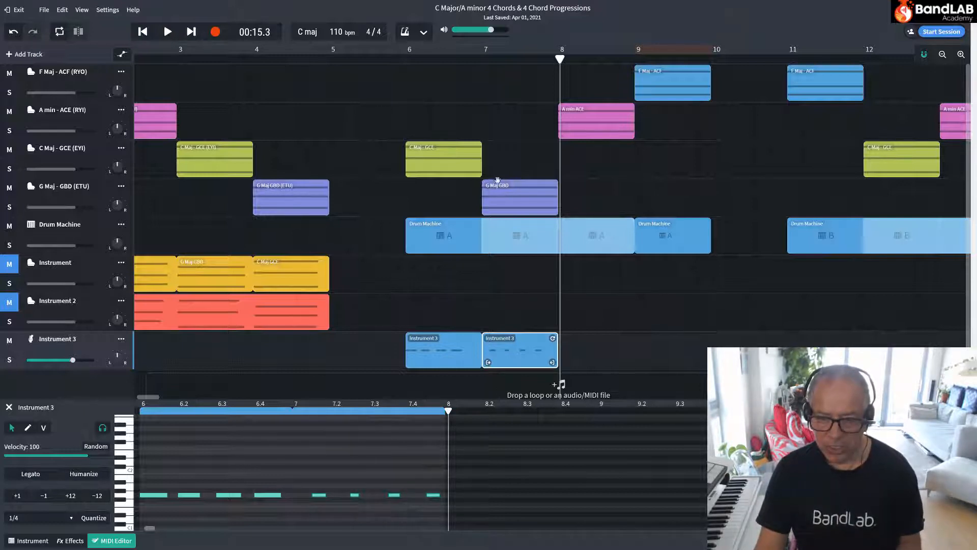
Sound the low B for reference and raise the second bass note in bar 7 by four semitones to B.
left_click(355, 495)
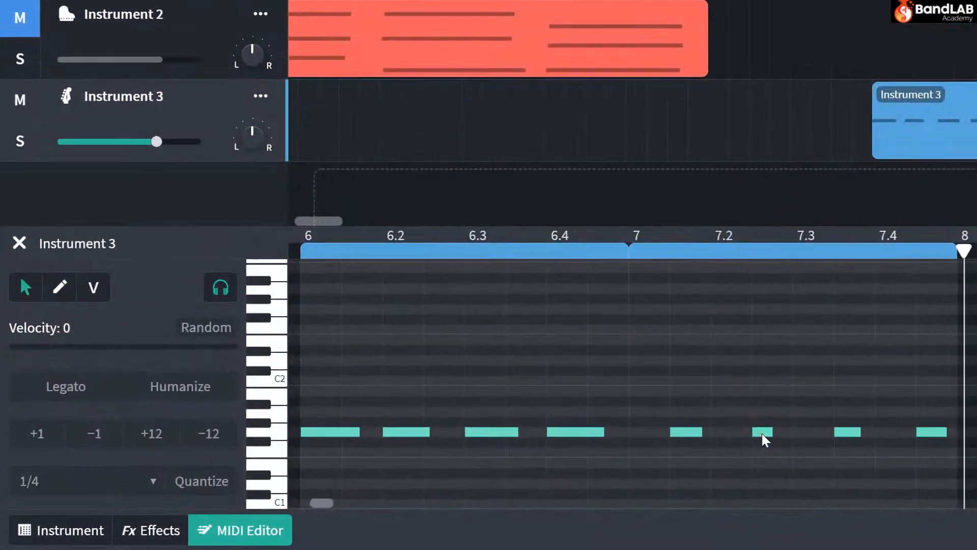
left_click(609, 456)
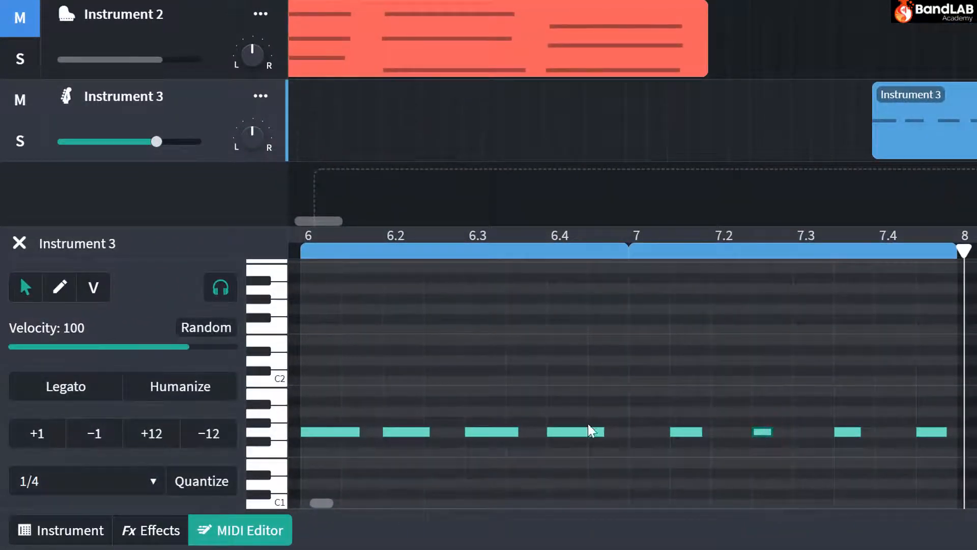
left_click(283, 405)
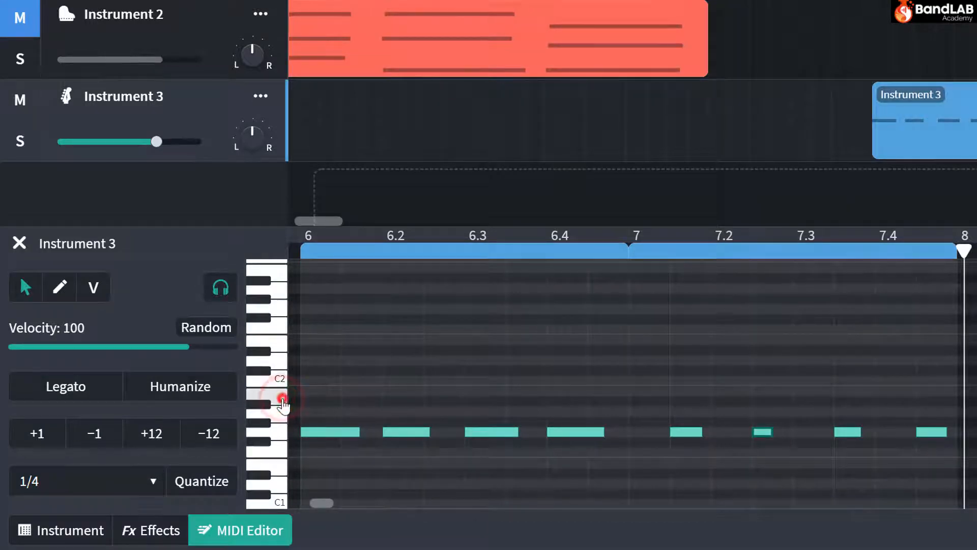
left_click(284, 405)
key("Up")
key("Up")
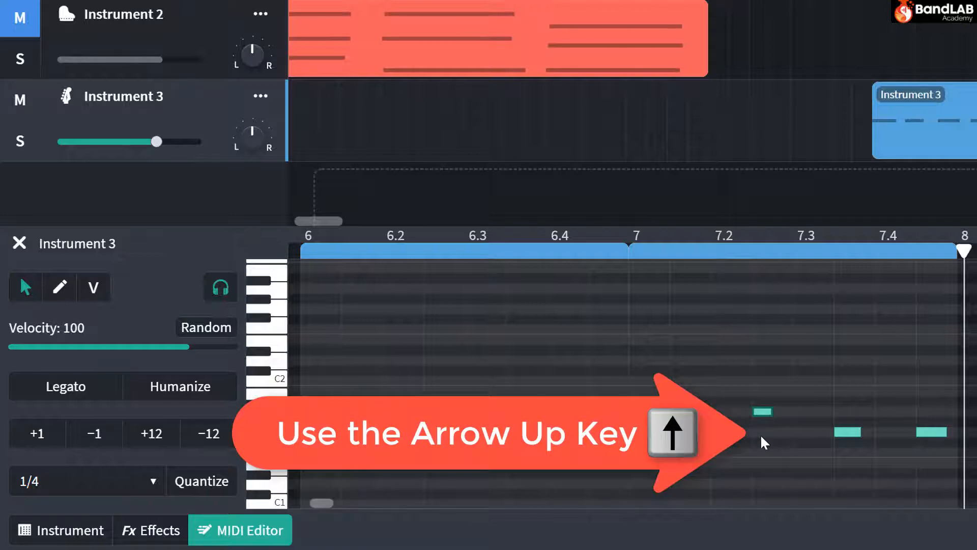
key("Up")
key("Up")
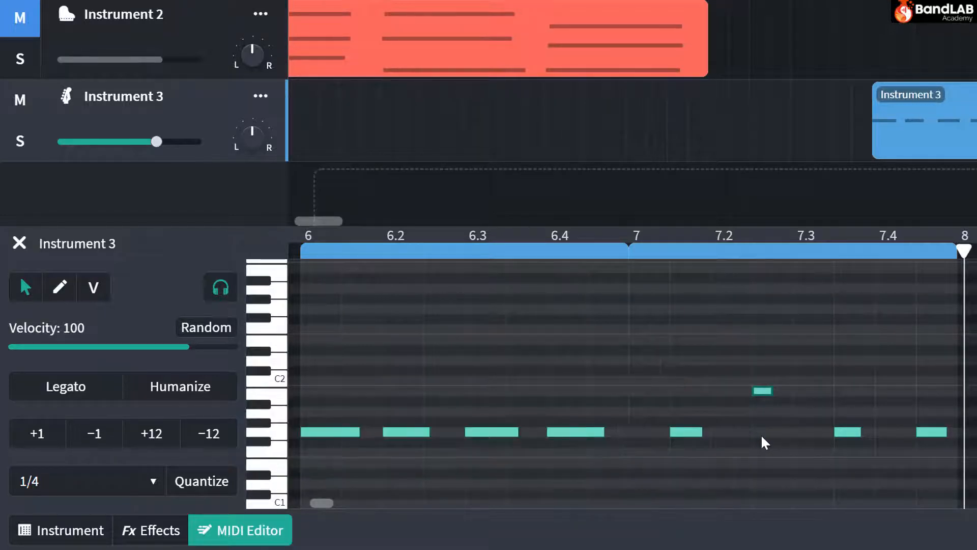
Lower the second bar 7 note four semitones to G, sound the B again, and raise the note back to B.
key("Down")
key("Down")
key("Down")
key("Down")
left_click(279, 403)
key("Up")
key("Up")
key("Up")
Raise the fourth bass note in bar 7 to B, matching the second note, and play the bar back.
key("Up")
left_click(682, 432)
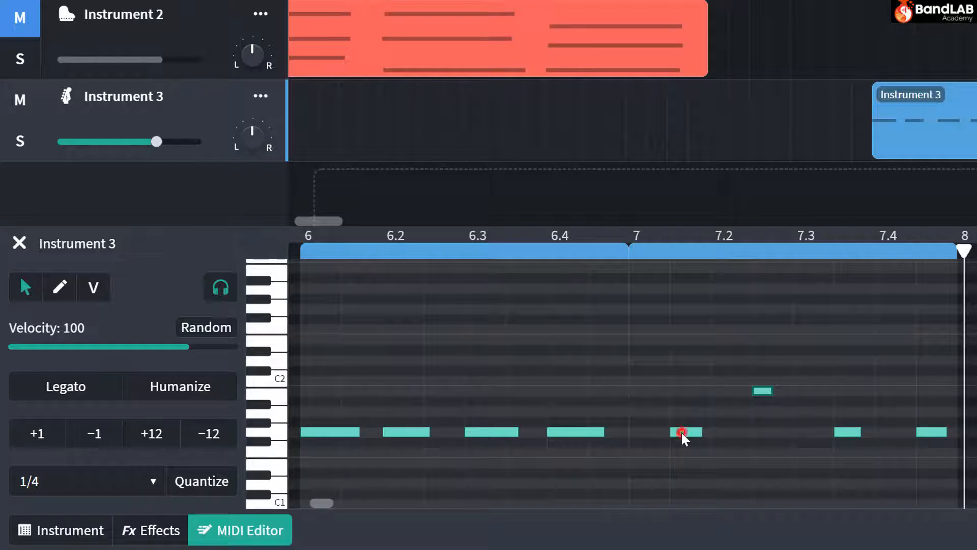
left_click(762, 391)
left_click(849, 432)
left_click(928, 432)
key("Up")
key("Up")
key("Up")
key("Up")
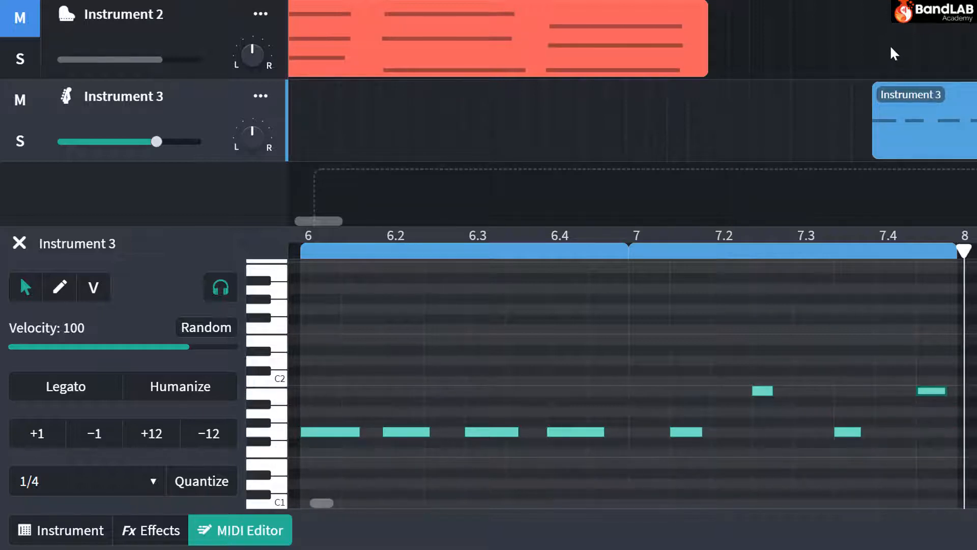
key("space")
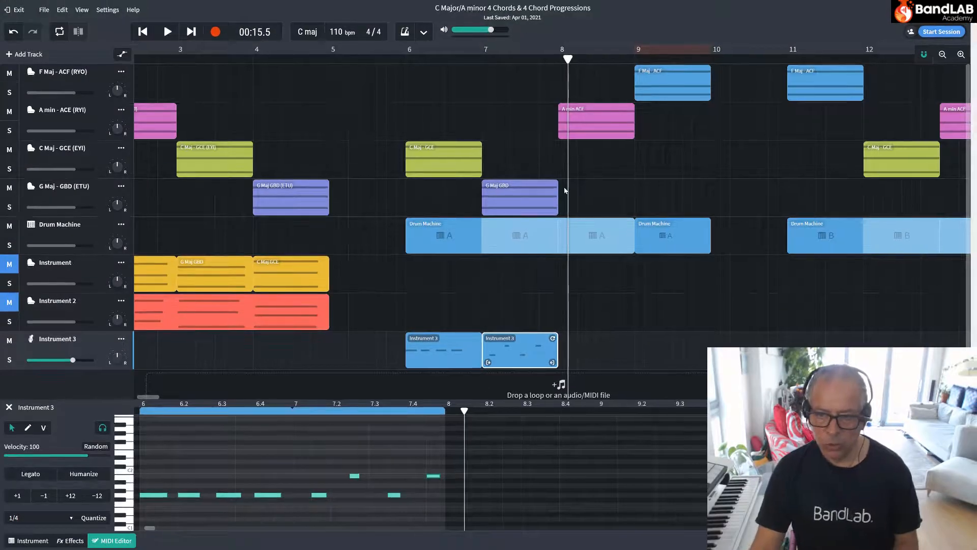
Open the A min ACE region at bar 8 and audition its three chord notes from lowest to highest.
left_click(597, 113)
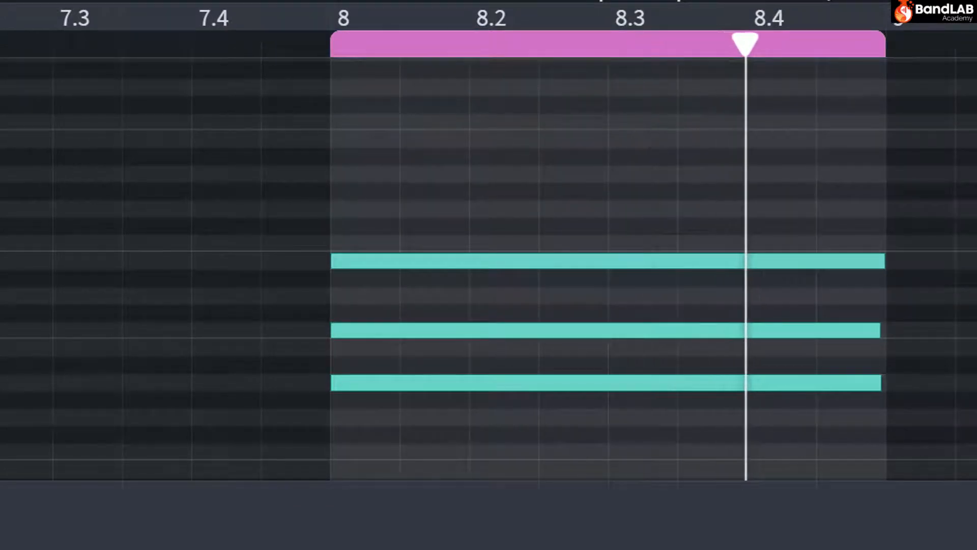
left_click(682, 382)
left_click(685, 330)
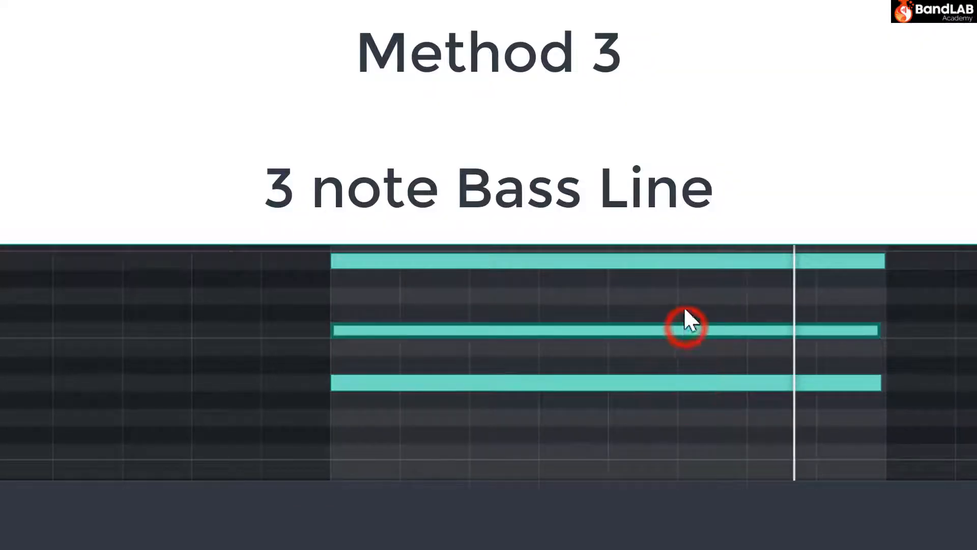
left_click(678, 260)
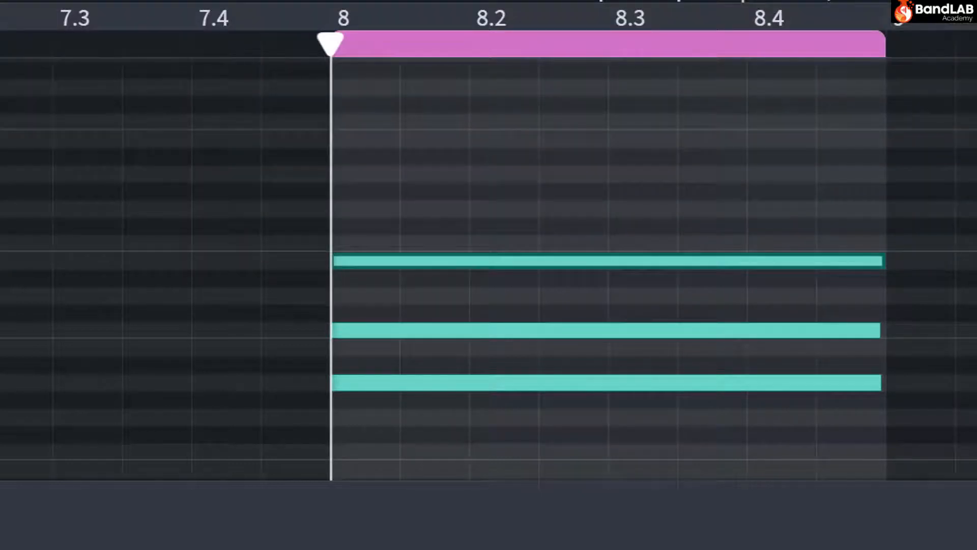
left_click(432, 377)
left_click(440, 330)
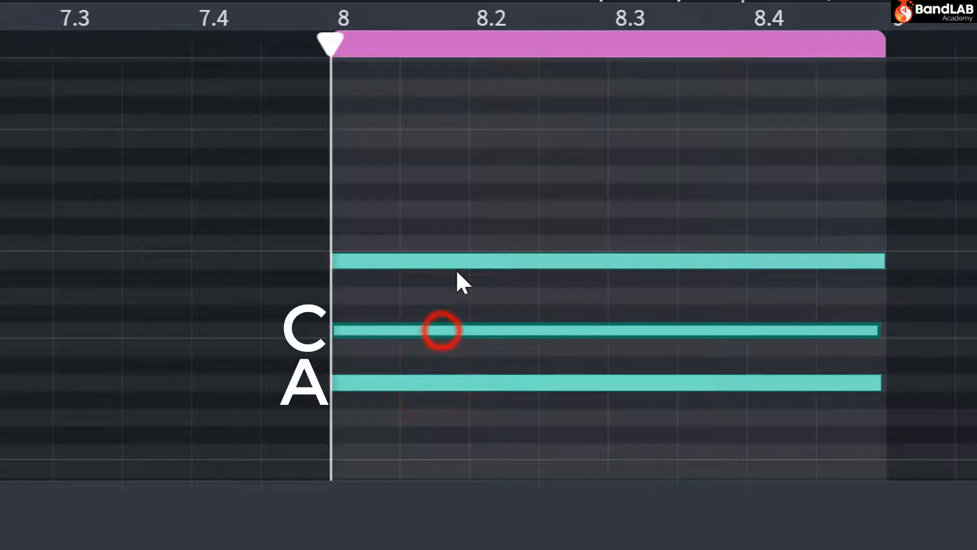
left_click(464, 260)
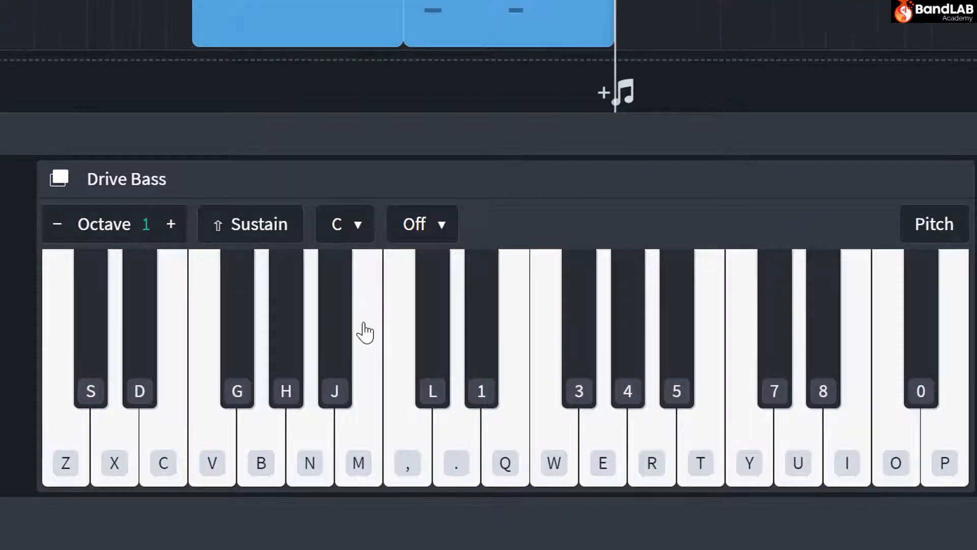
Show pitch names on the Drive Bass keyboard and sound the A minor chord notes A, C2 and E.
left_click(950, 237)
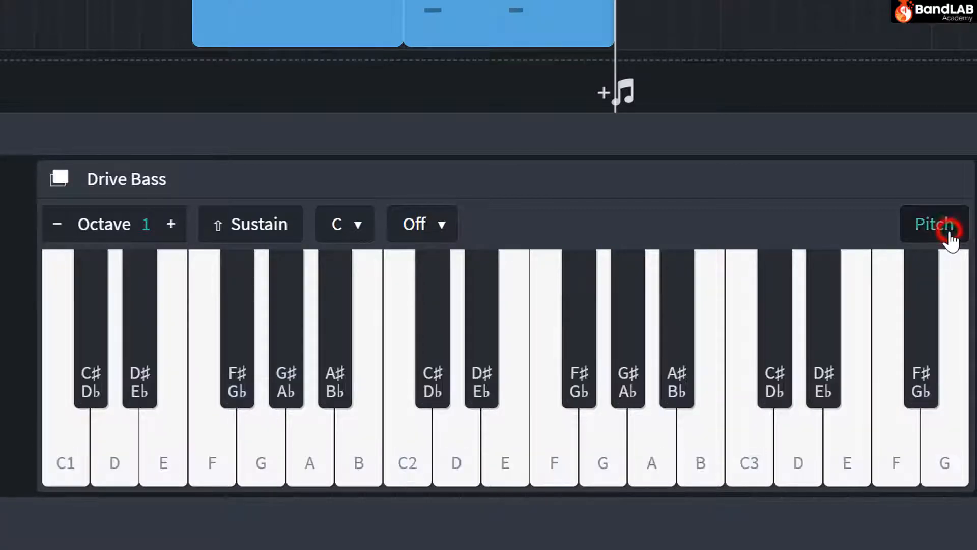
left_click(308, 437)
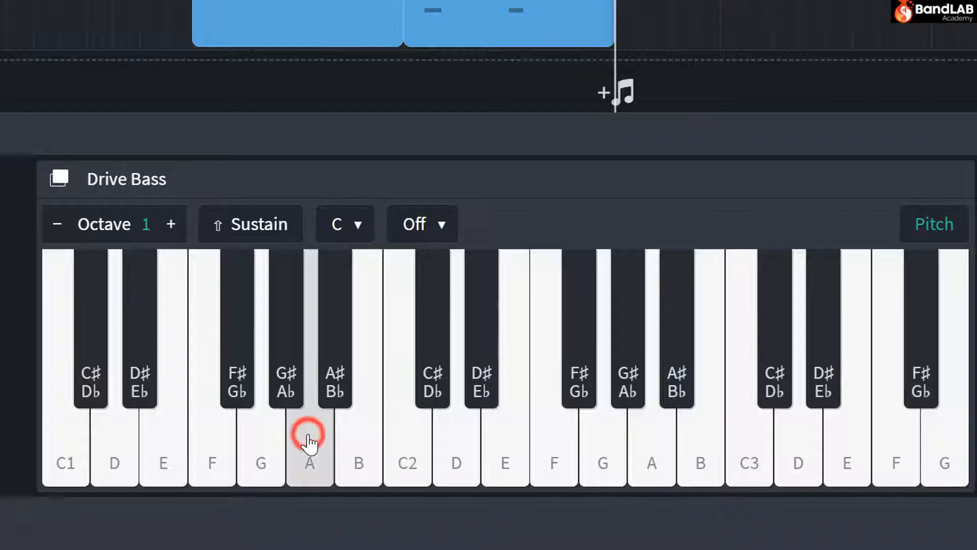
key("f")
key("g")
key("h")
key("h")
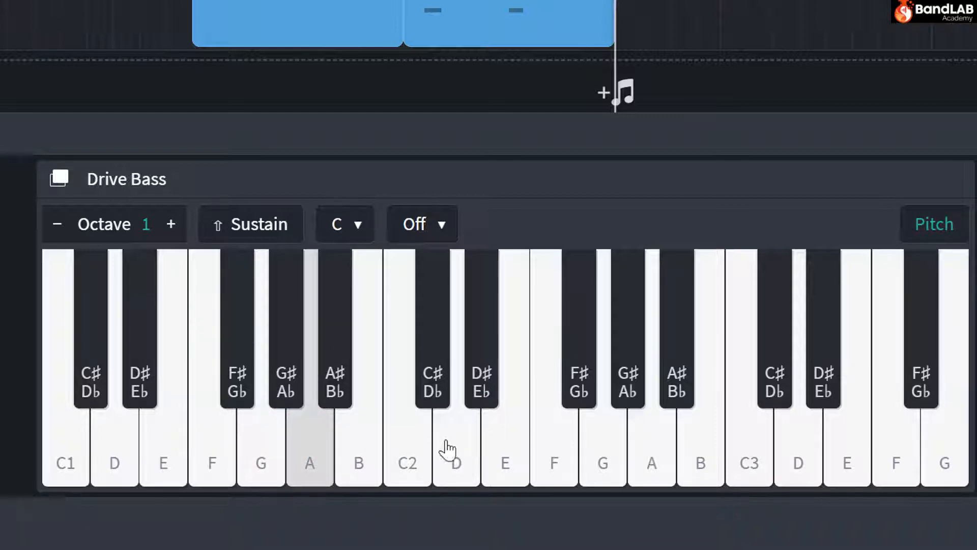
left_click(405, 449)
key("k")
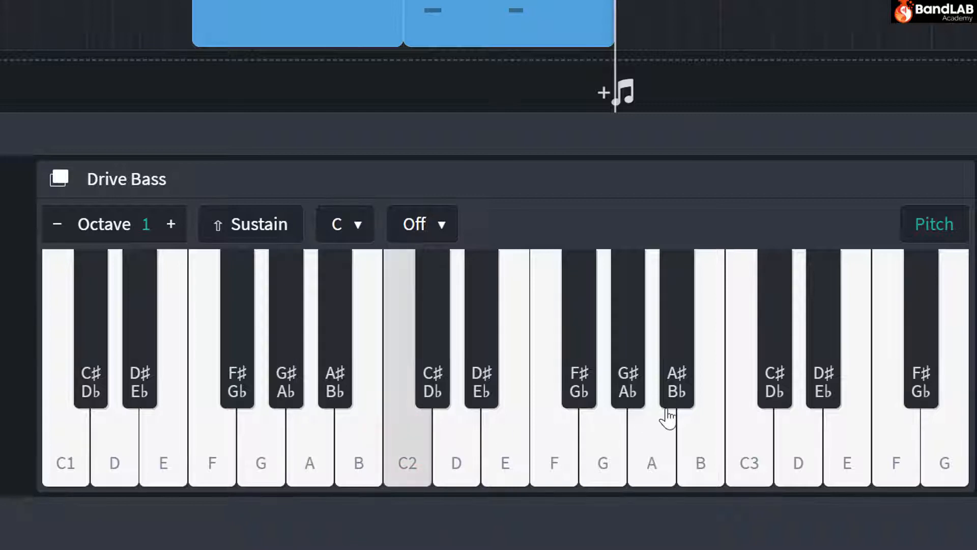
left_click(498, 445)
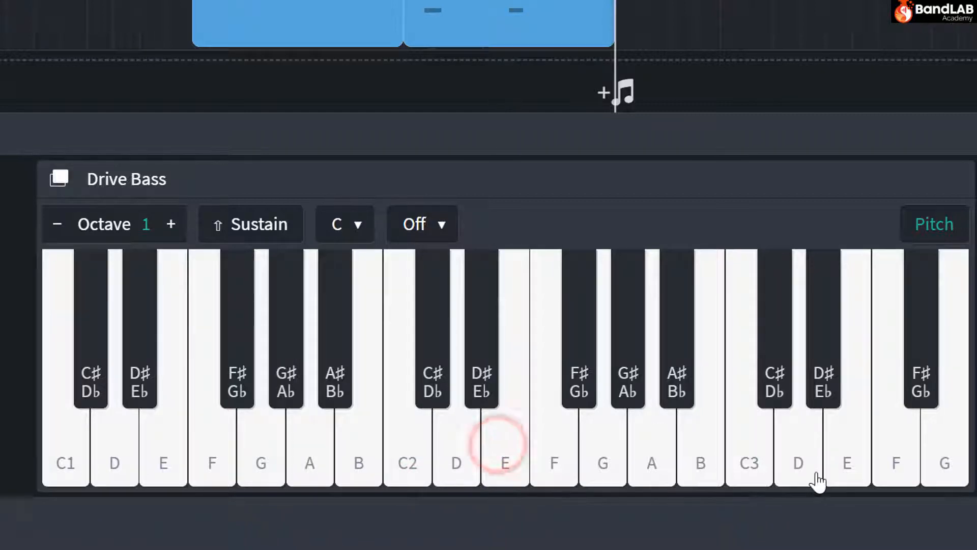
Rehearse a three-note bass line on the Drive Bass, running up and down through A, C and E.
key("h")
key("k")
key("semicolon")
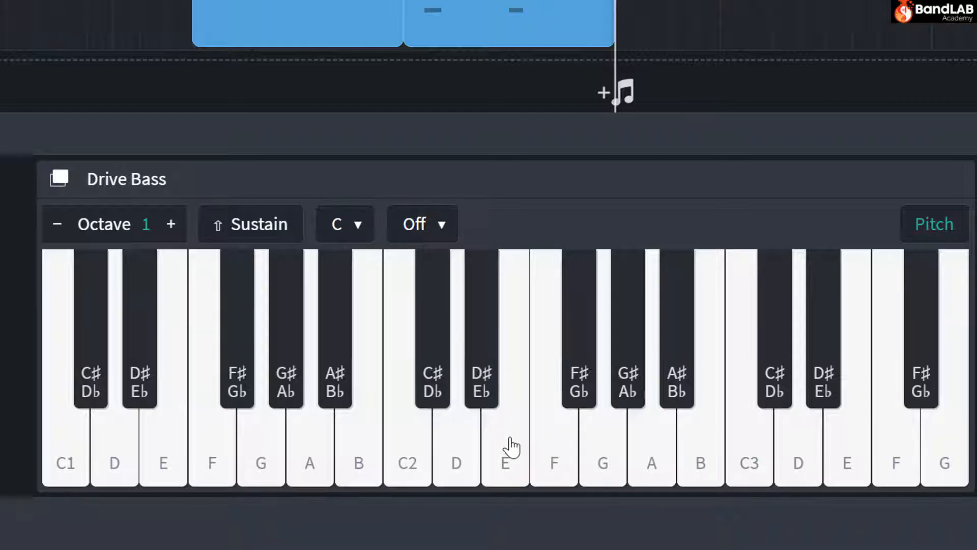
key("semicolon")
key("k")
key("h")
key("k")
key("semicolon")
key("k")
key("h")
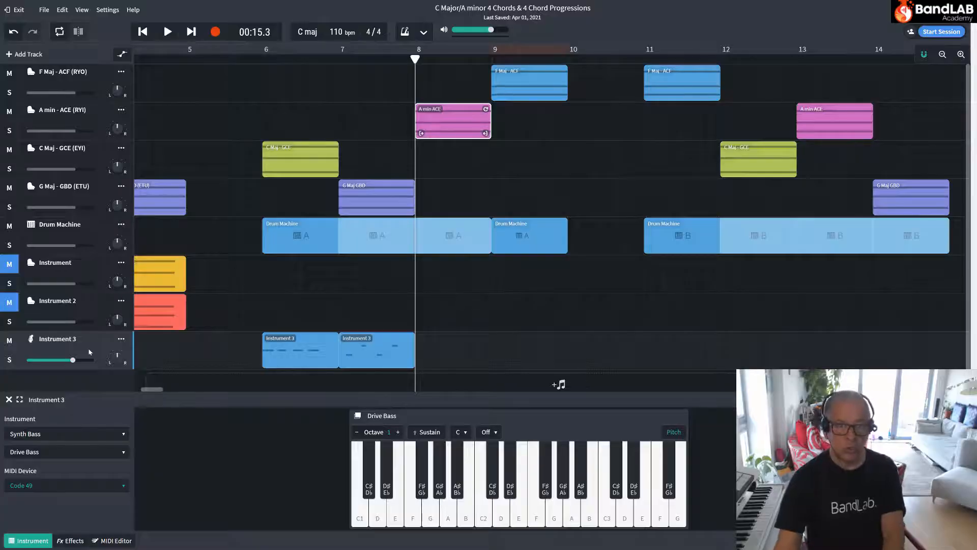
Record the three-note bass line on Instrument 3 across bar 8, under the A minor chord, and play the take back.
key("r")
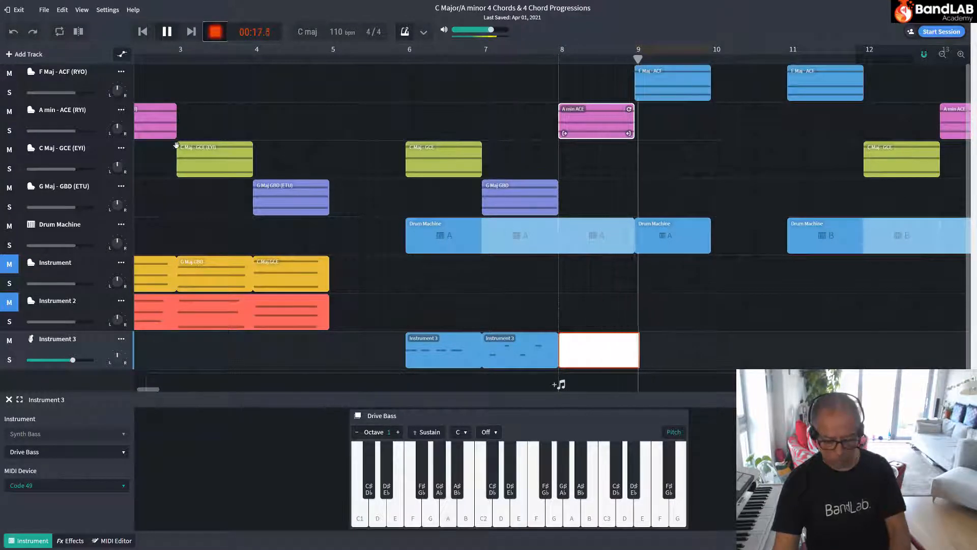
key("space")
left_click(168, 32)
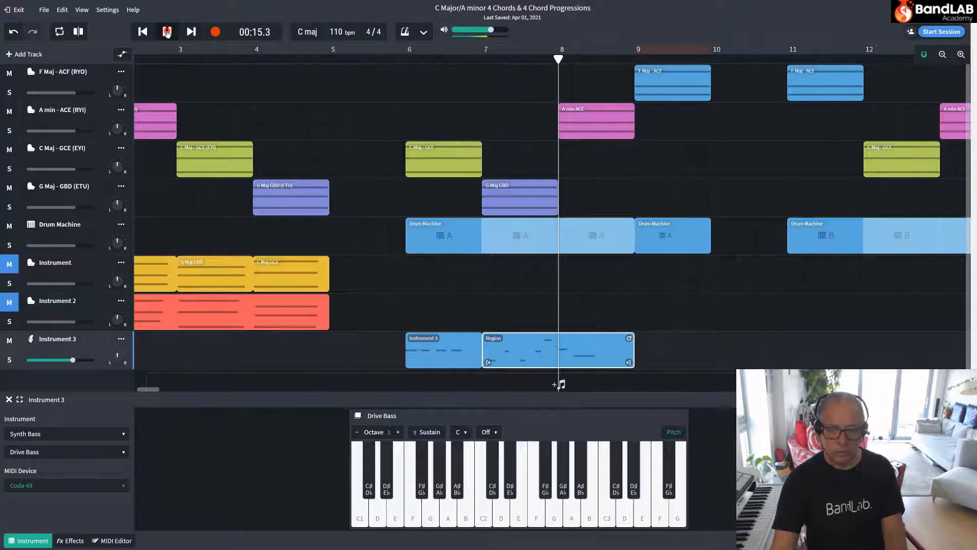
key("space")
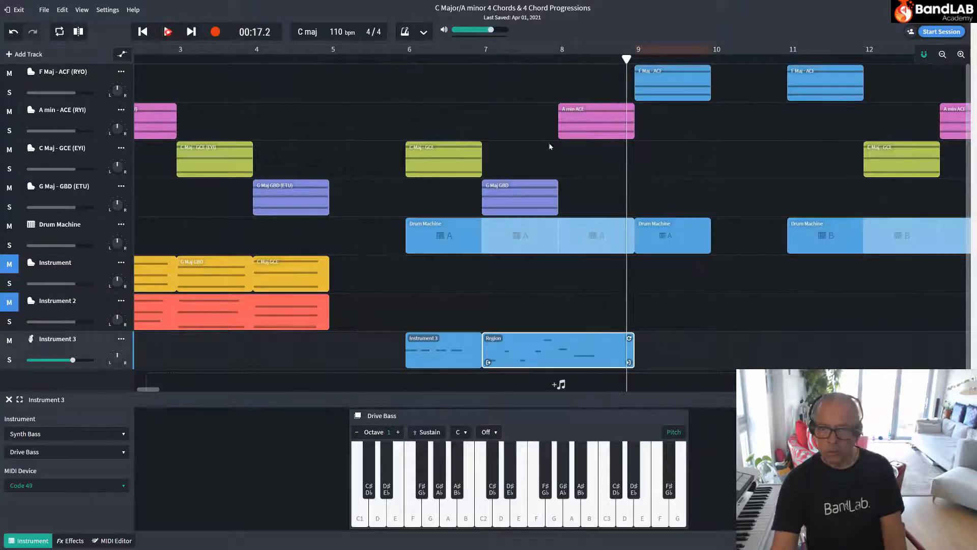
Slice the Instrument 3 region spanning bars 7 and 8 into two at the start of bar 8.
left_click(559, 59)
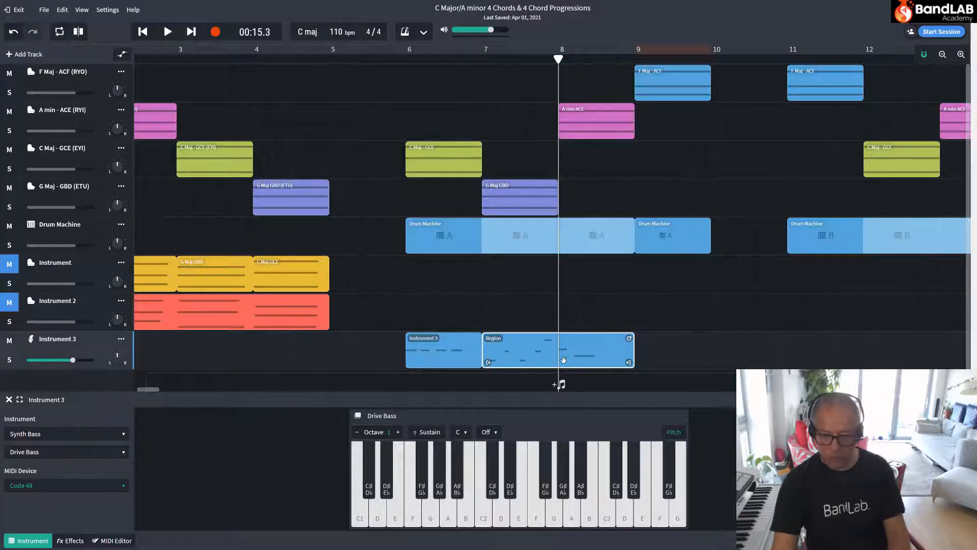
right_click(564, 359)
left_click(579, 386)
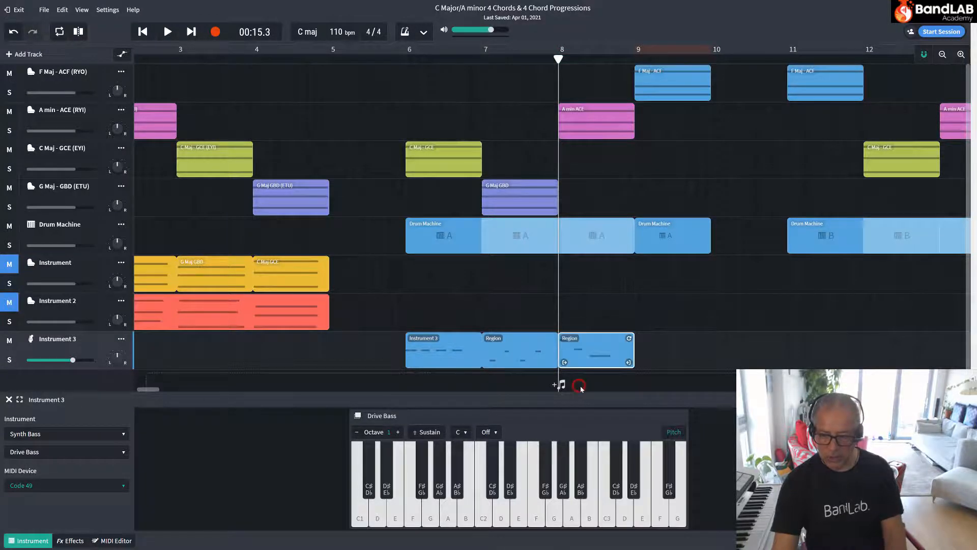
Quantize the three bass notes in bar 8 to 1/4 in the MIDI Editor and play the bass line back from bar 6.
double_click(601, 343)
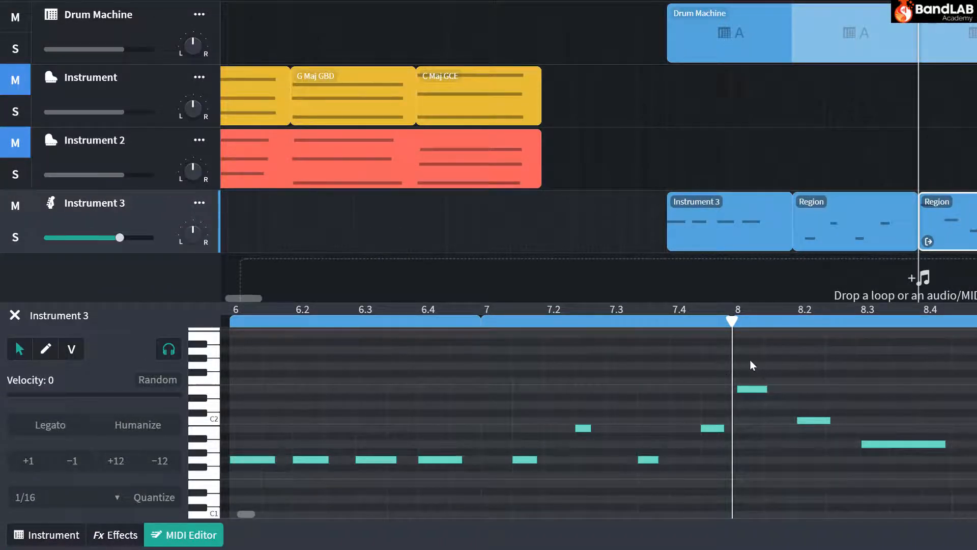
left_click_drag(750, 359, 885, 460)
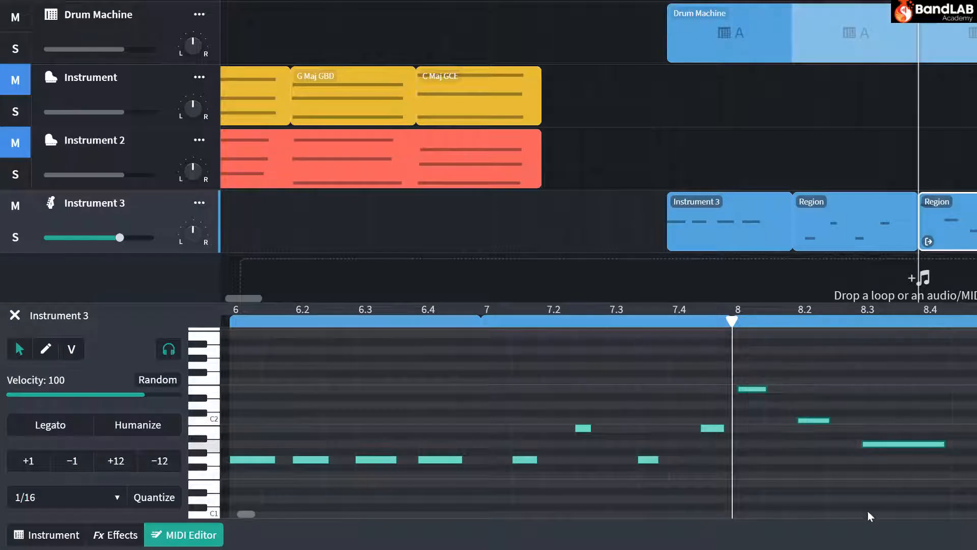
left_click(53, 493)
left_click(40, 373)
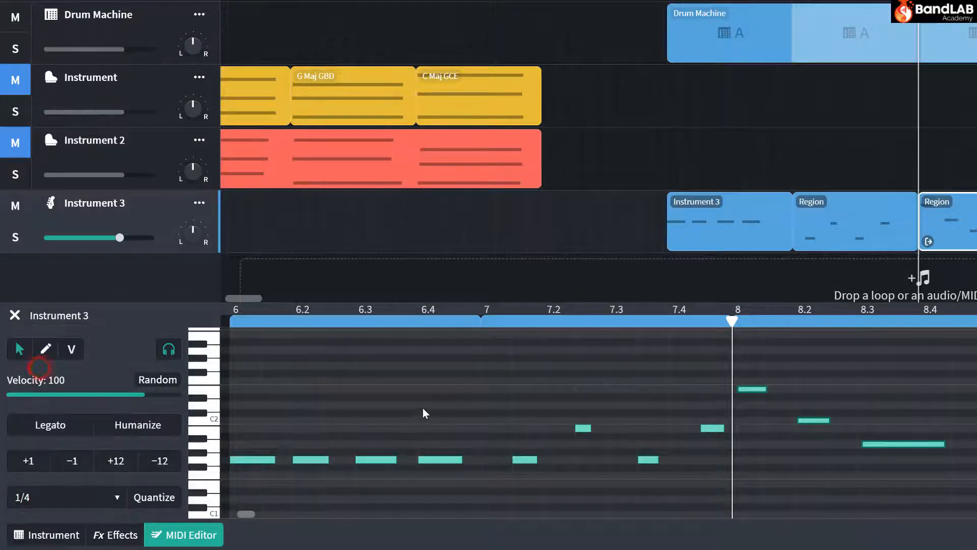
left_click(150, 496)
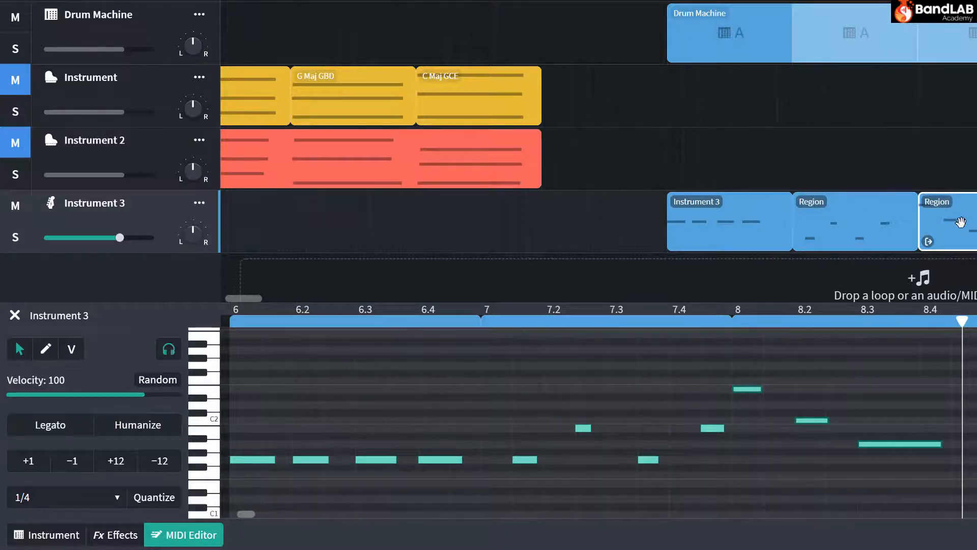
left_click(884, 409)
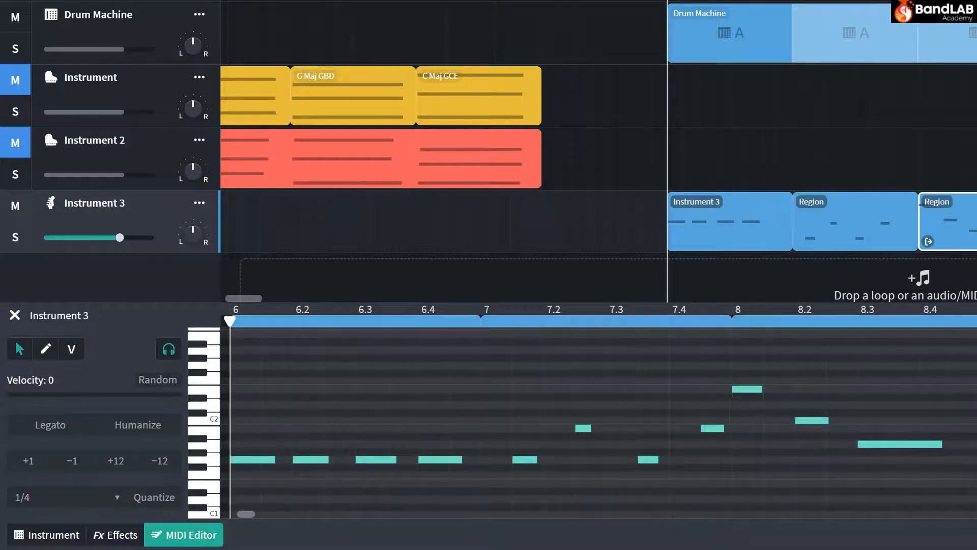
key("space")
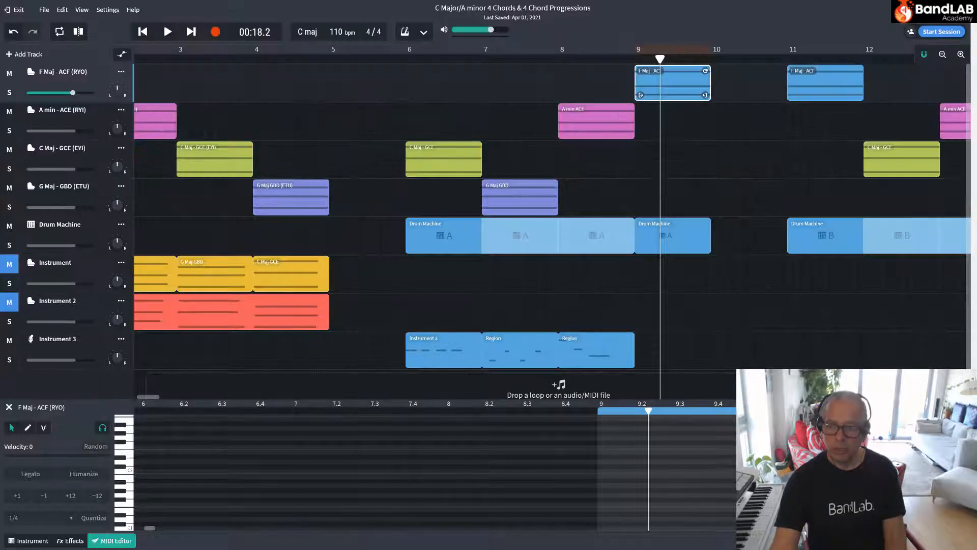
Play drum pattern A of the bar 9 Drum Machine region and examine where its kick hits fall.
left_click(647, 236)
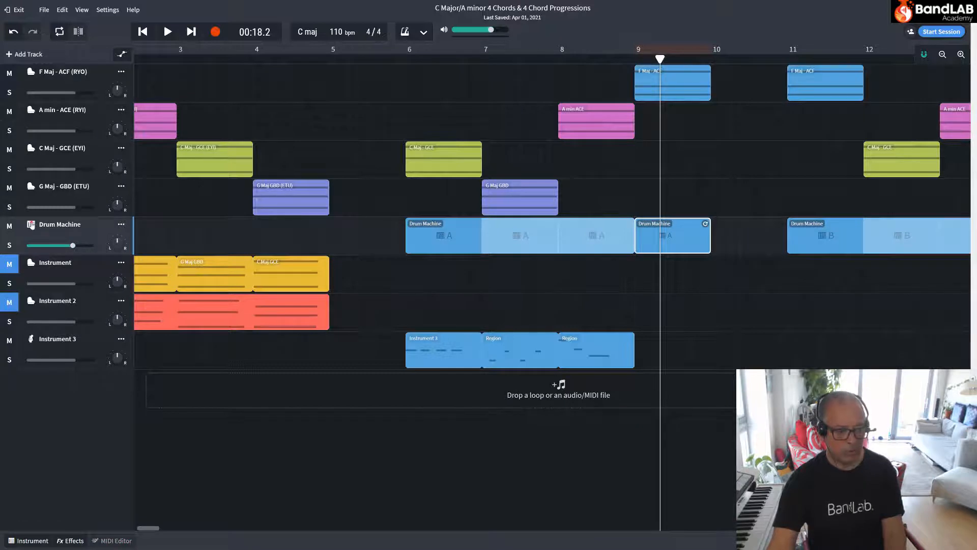
left_click(31, 224)
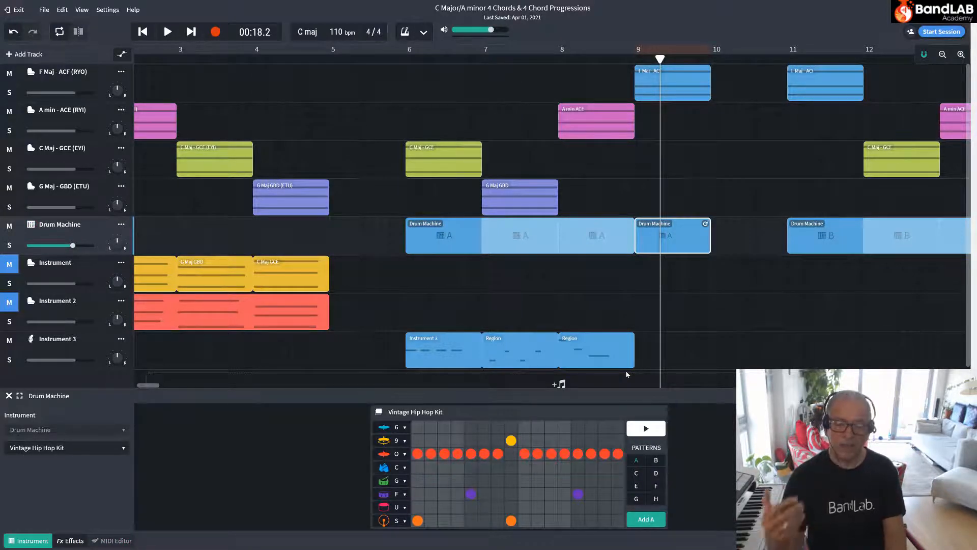
left_click(645, 428)
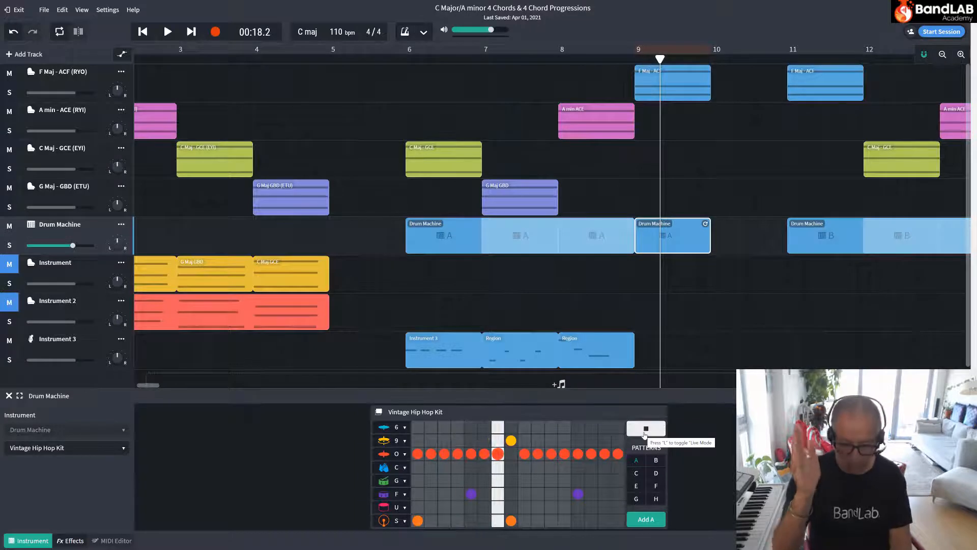
left_click(645, 434)
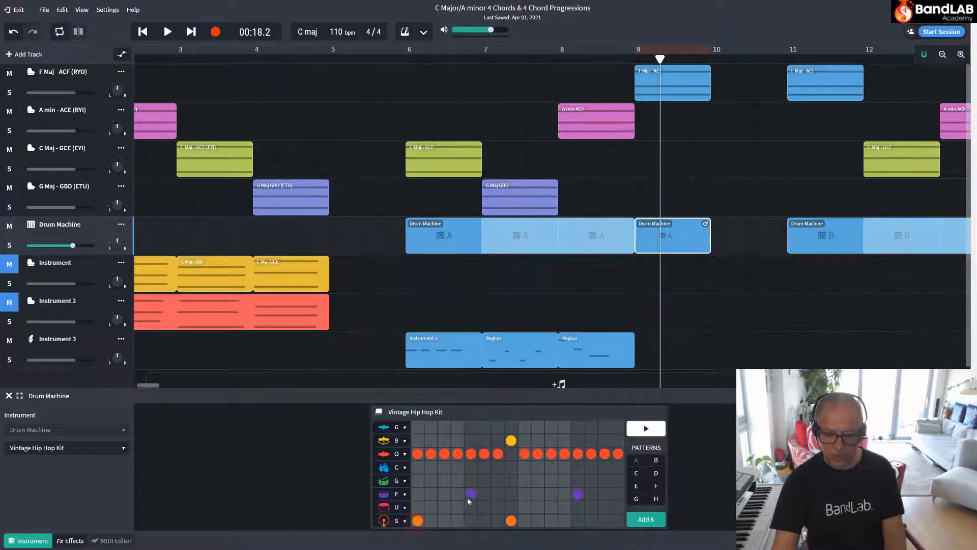
left_click(512, 521)
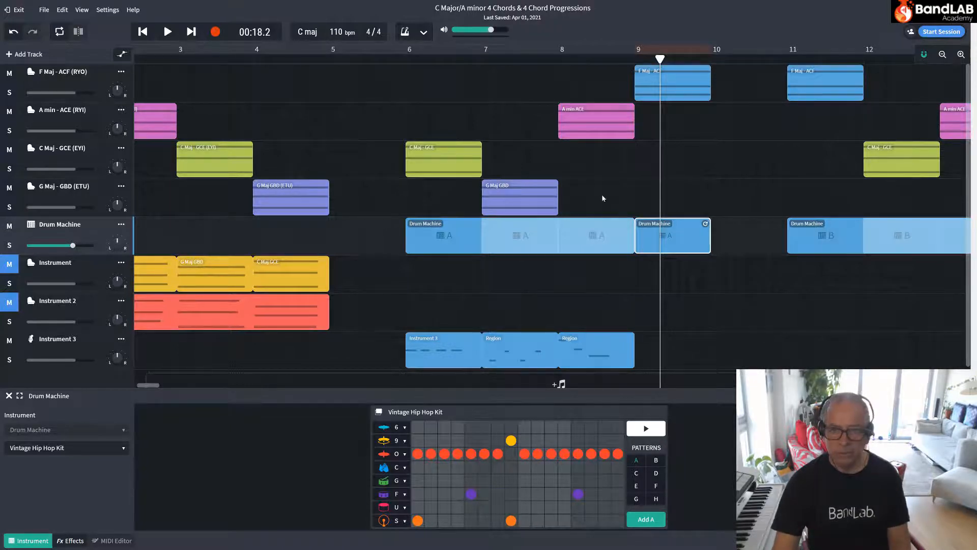
key("space")
key("space")
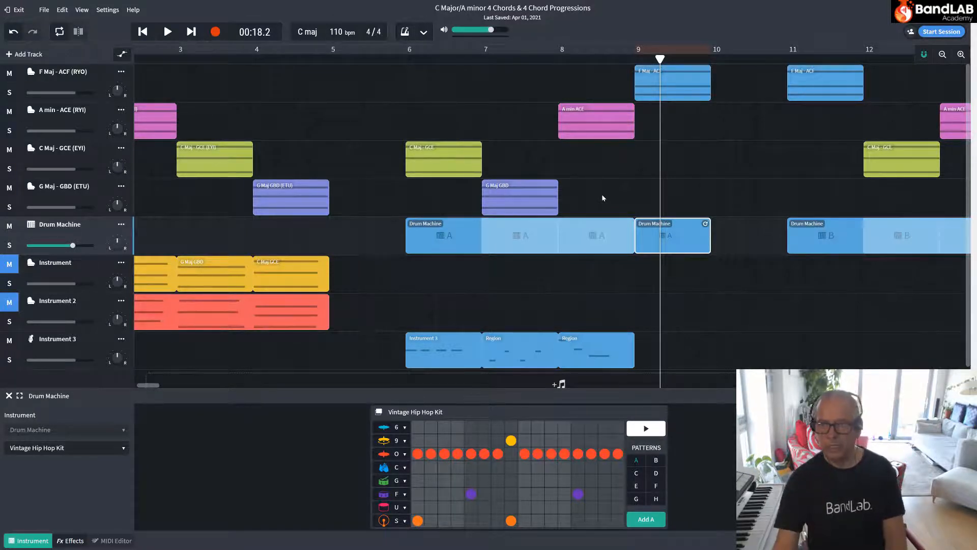
Set the playhead to bar 9, show pitch names on the Drive Bass keyboard and sound the F major chord notes A, C2 and F.
left_click(635, 60)
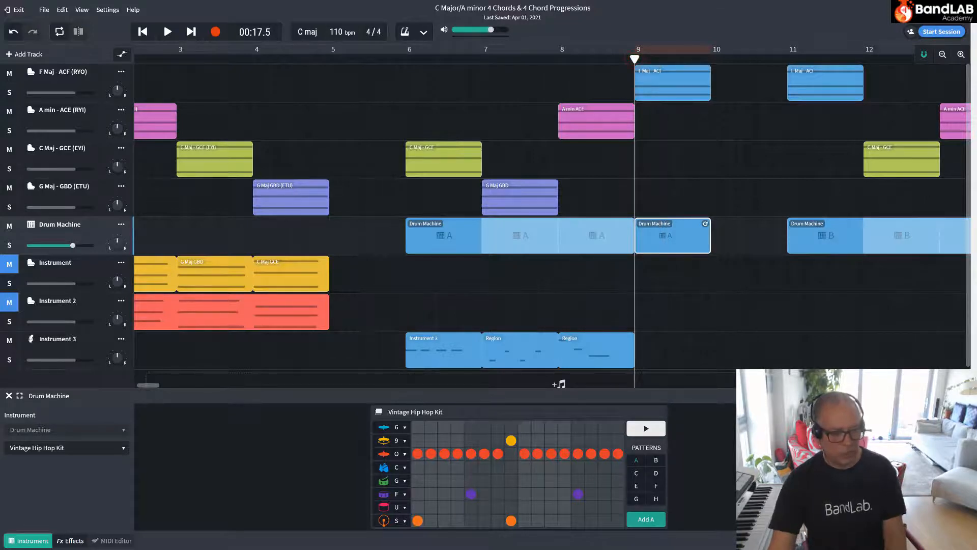
left_click(30, 344)
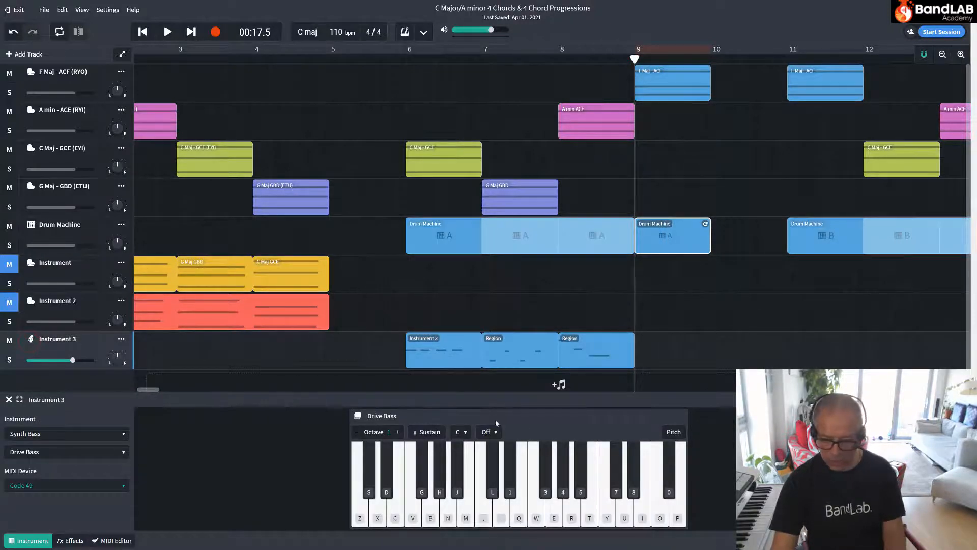
left_click(667, 432)
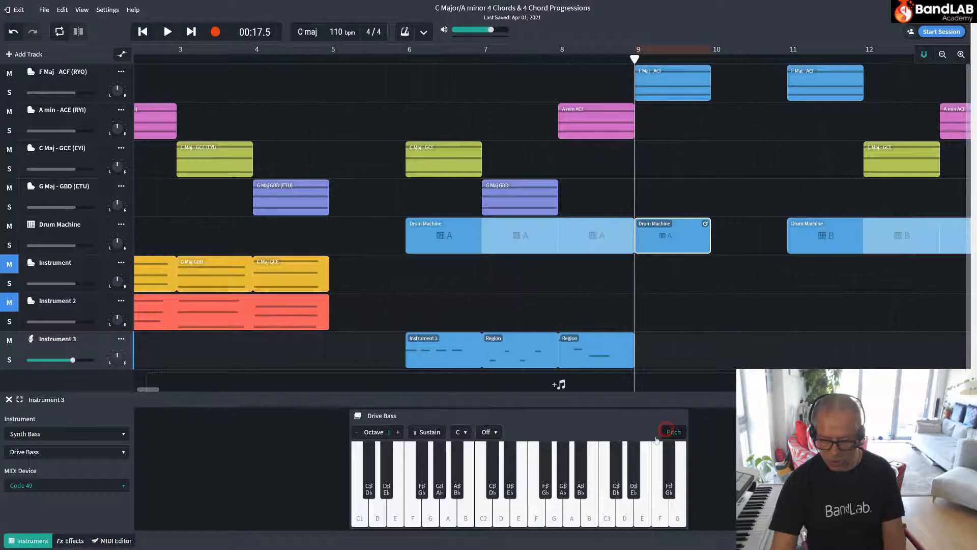
left_click(448, 513)
left_click(484, 512)
left_click(537, 511)
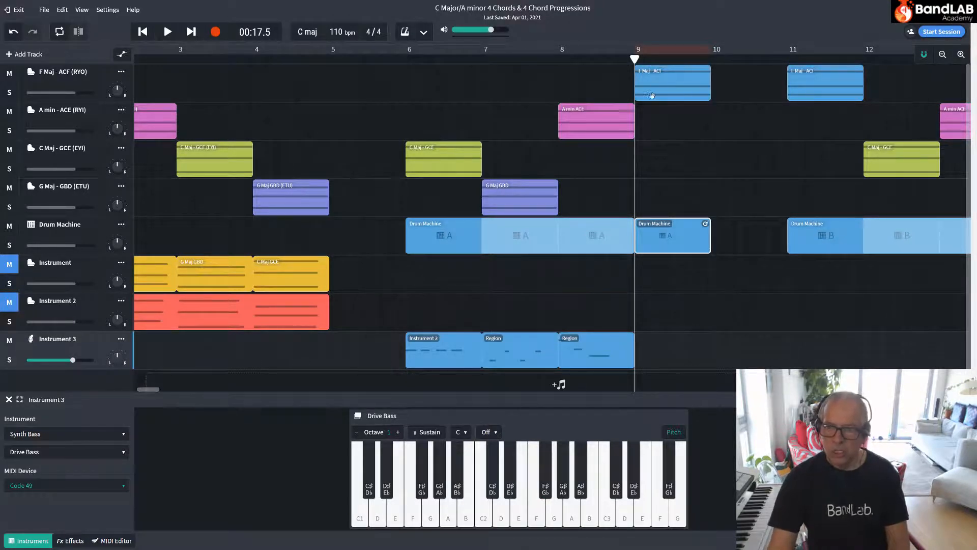
Cycle playback over the F Maj ACF region in bar 9 to rehearse a bass line against it.
left_click(659, 81)
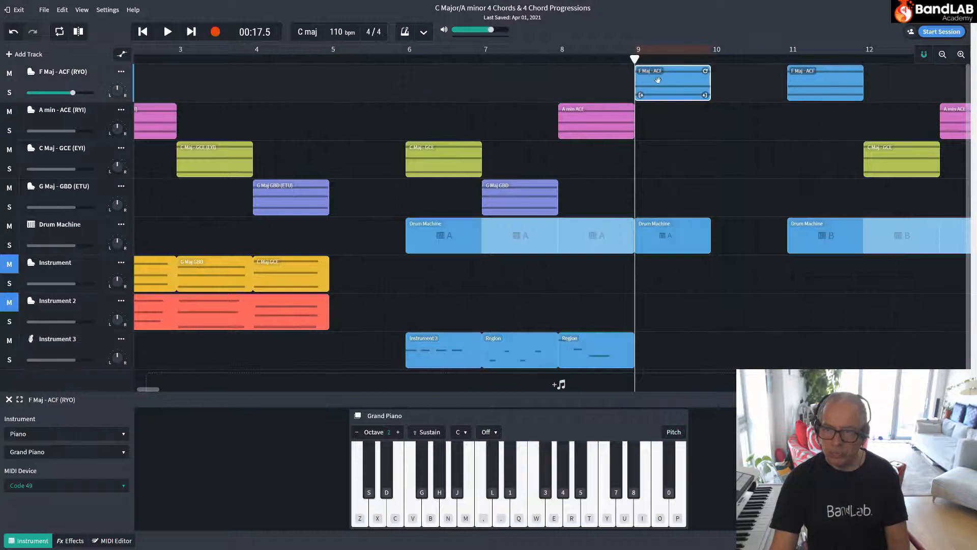
right_click(659, 80)
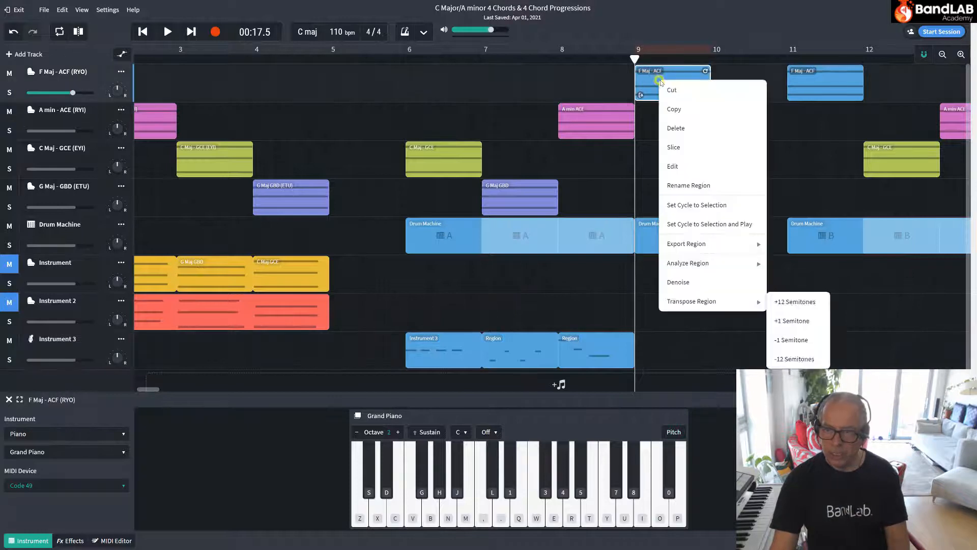
left_click(723, 225)
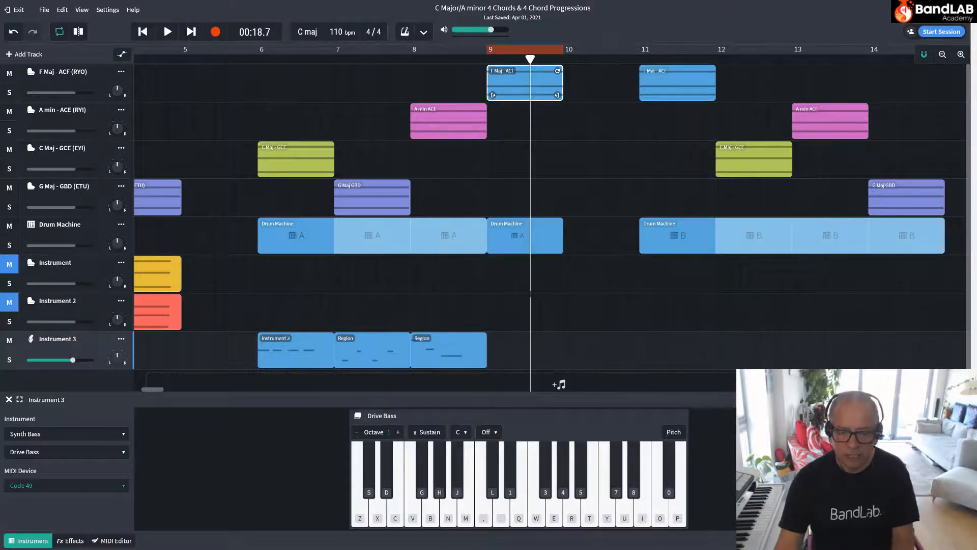
Turn off the cycle and record a three-note bass line on Instrument 3 across bar 9, under the F major chord.
left_click(464, 52)
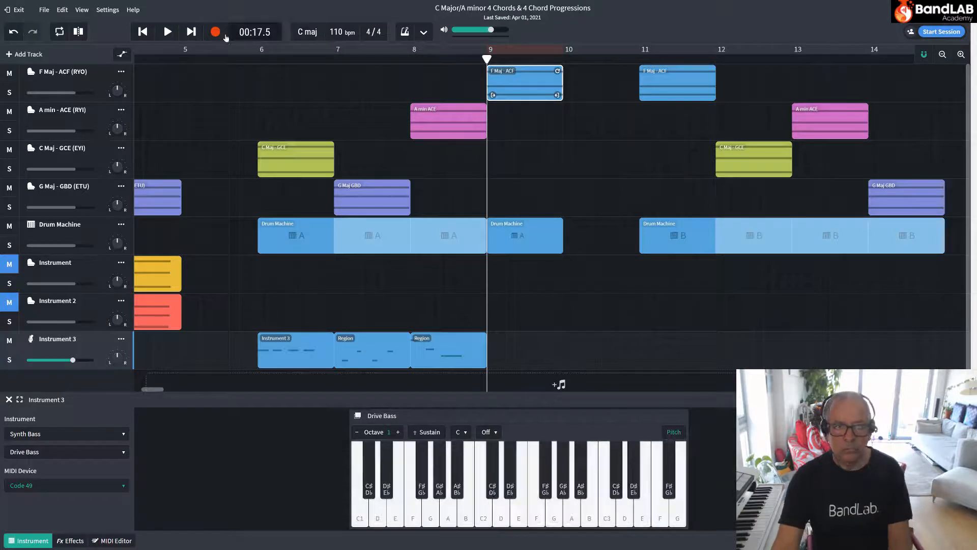
left_click(215, 33)
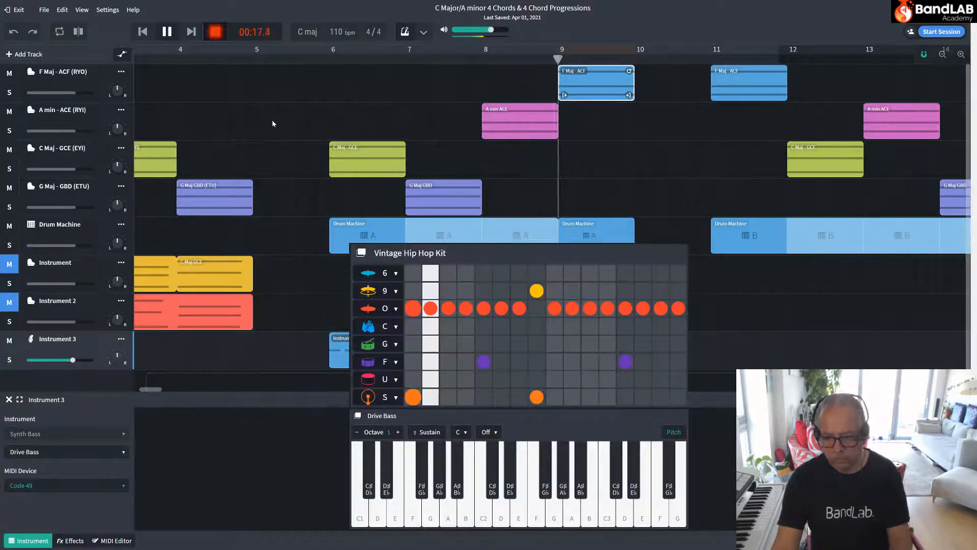
key("space")
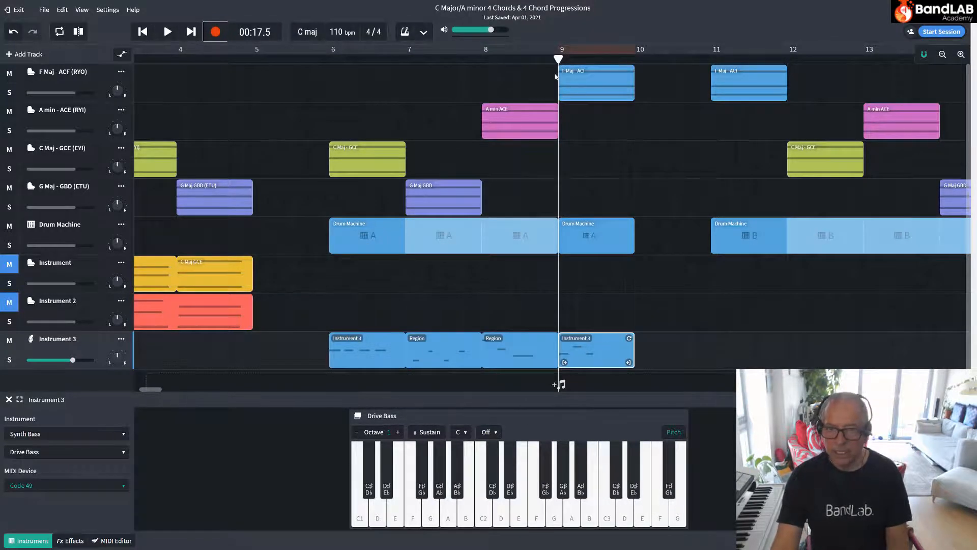
Listen to the bar 9 bass take in cycle with the F major chord and open its region in the MIDI Editor.
left_click(579, 78)
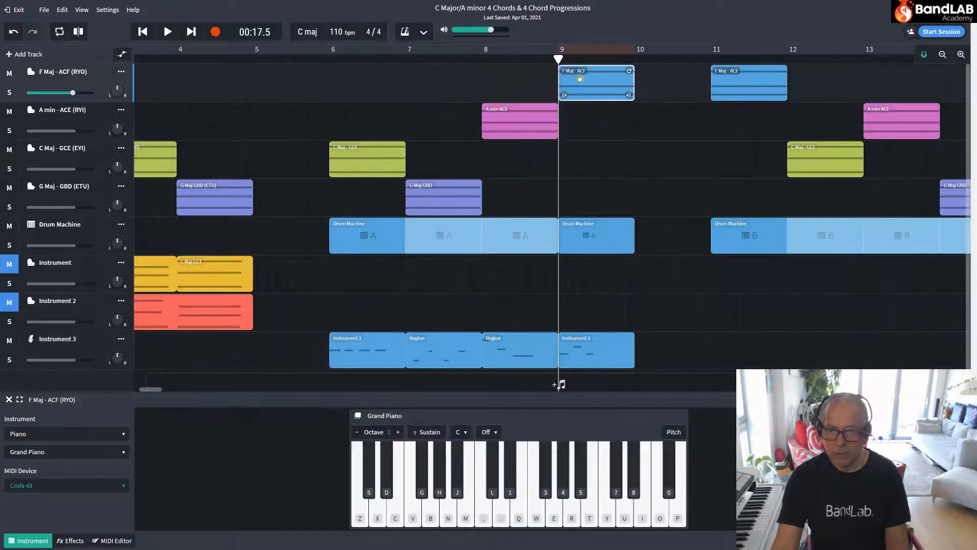
right_click(580, 78)
left_click(605, 224)
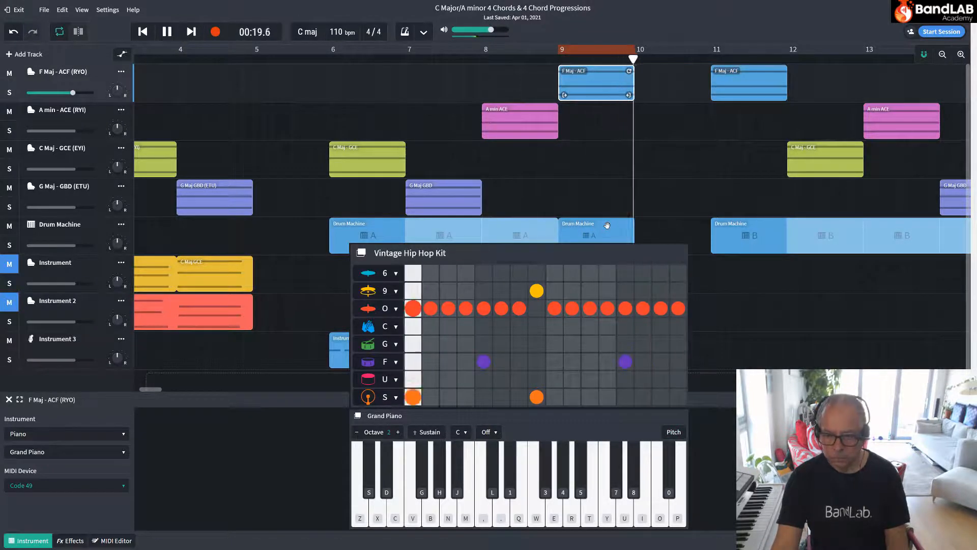
key("space")
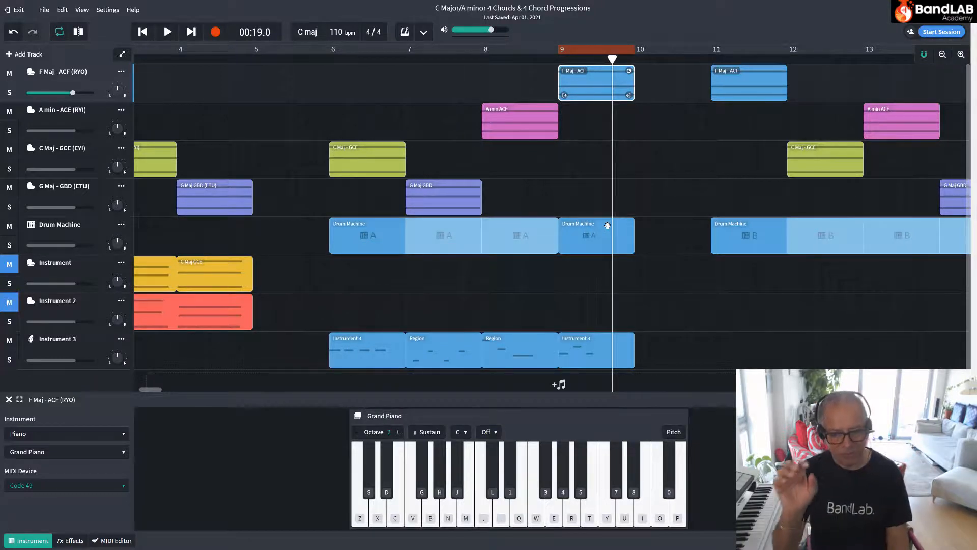
scroll(525, 351, "right", 2)
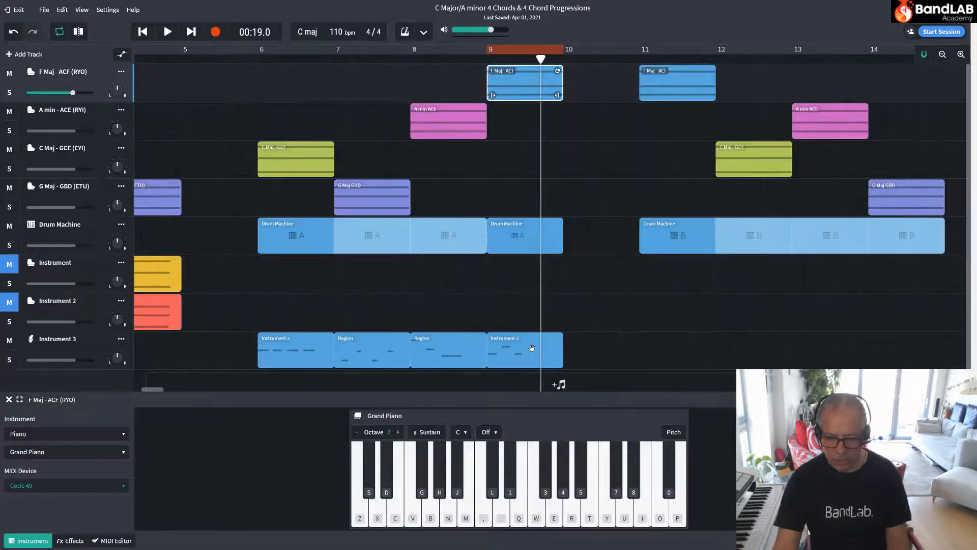
double_click(525, 351)
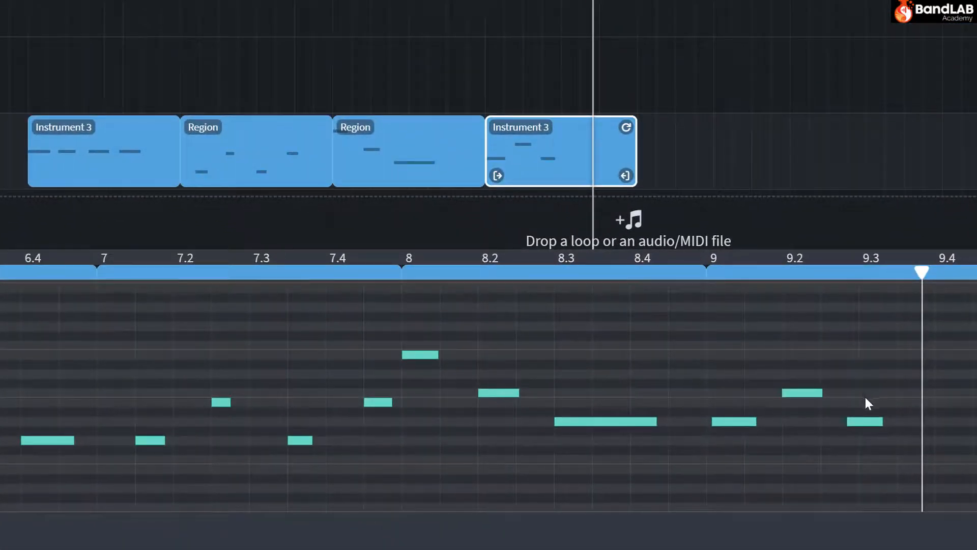
Try to shift the last bass note of bar 9 slightly earlier to line up with the drums.
left_click_drag(867, 422, 867, 420)
key("ctrl+z")
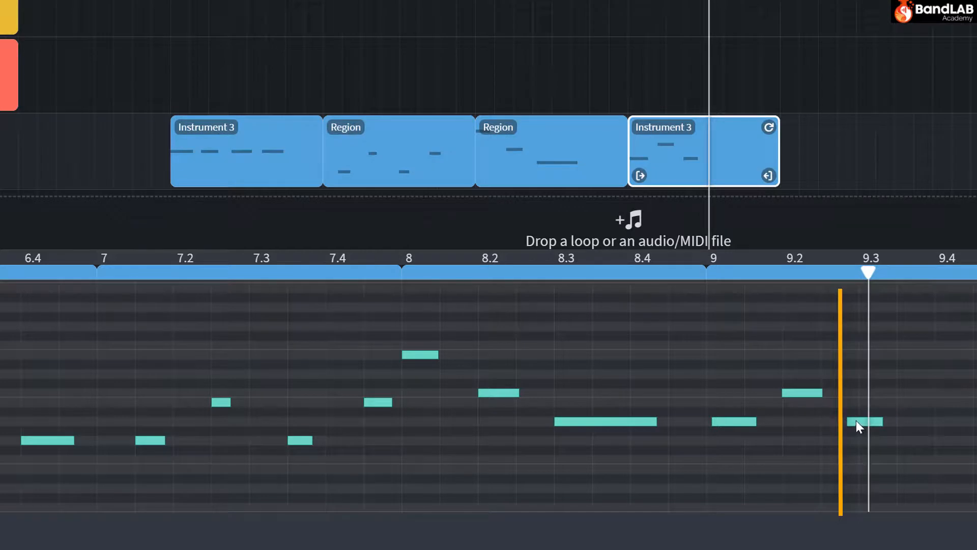
left_click_drag(857, 421, 870, 421)
left_click_drag(884, 421, 846, 421)
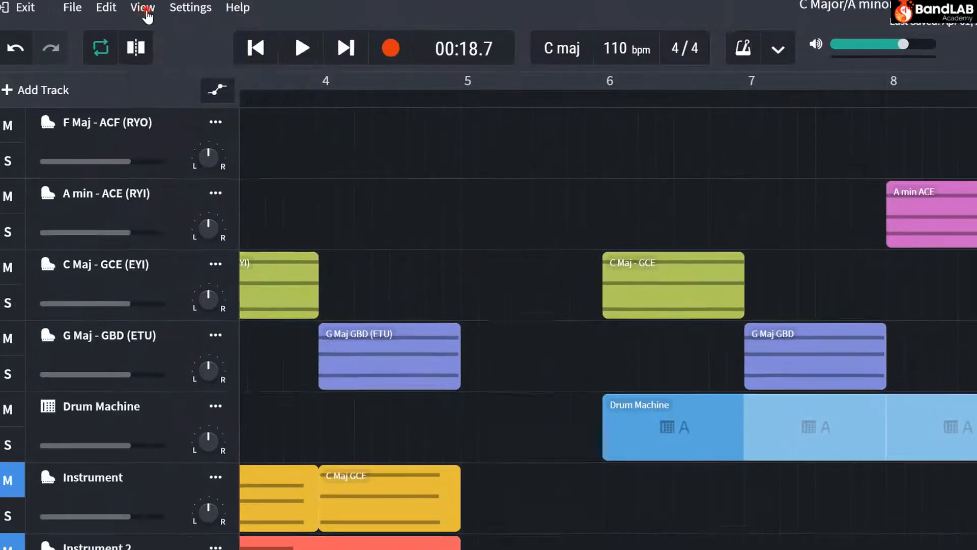
Set the grid size to 1/16 and move the last bass note of bar 9 to the sixteenth just before beat 9.3.
left_click(155, 22)
mouse_move(175, 84)
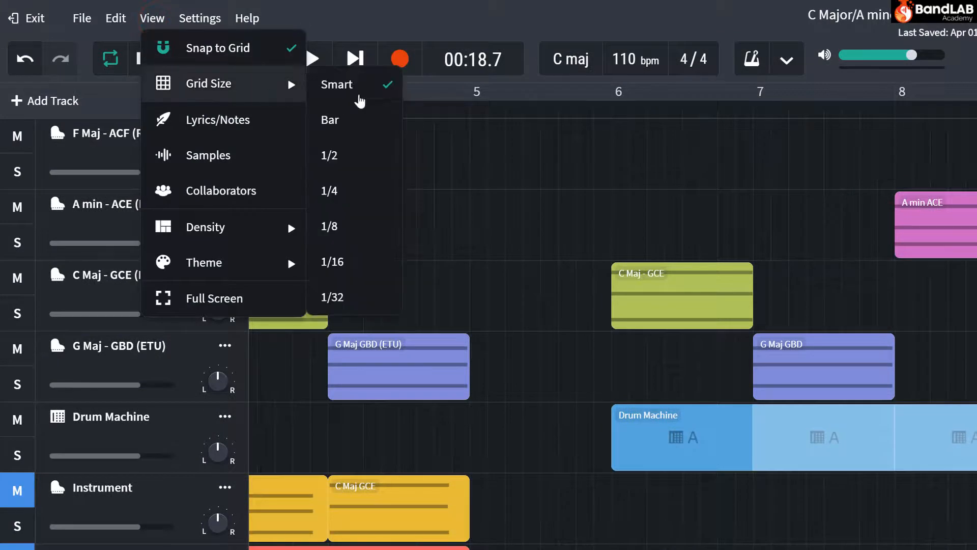
left_click(355, 262)
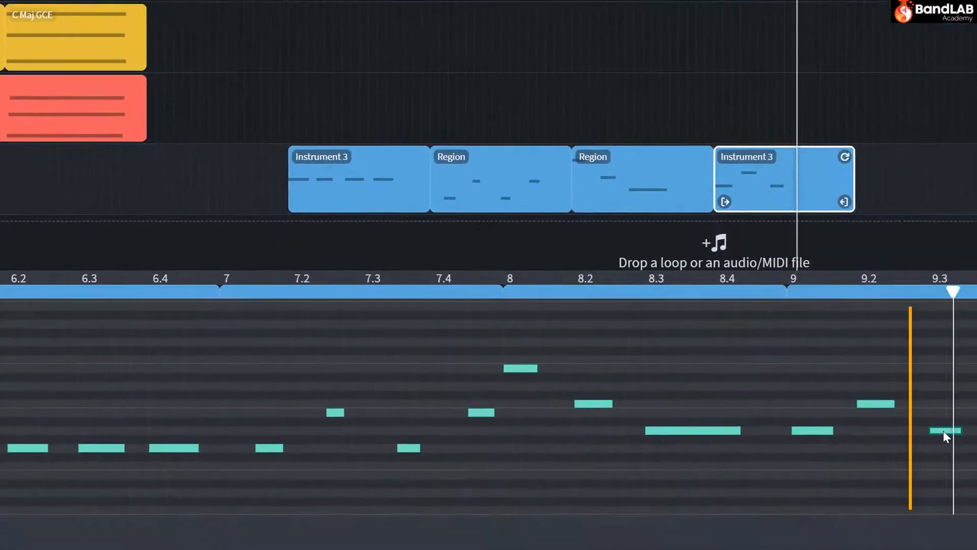
left_click(942, 430)
left_click_drag(942, 430, 931, 431)
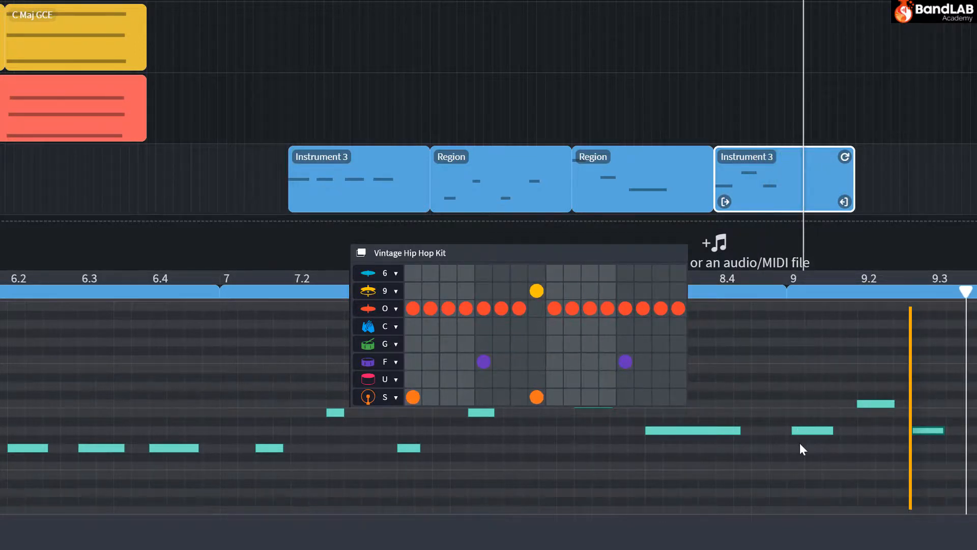
Align the first bass note of bar 9 with the start of the bar and select the note on beat 9.2.
left_click(810, 430)
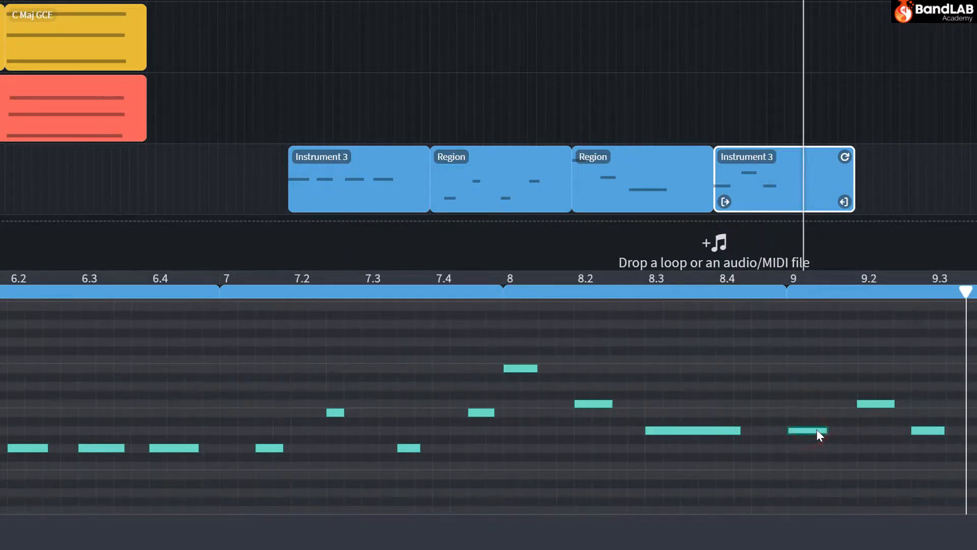
left_click(817, 430)
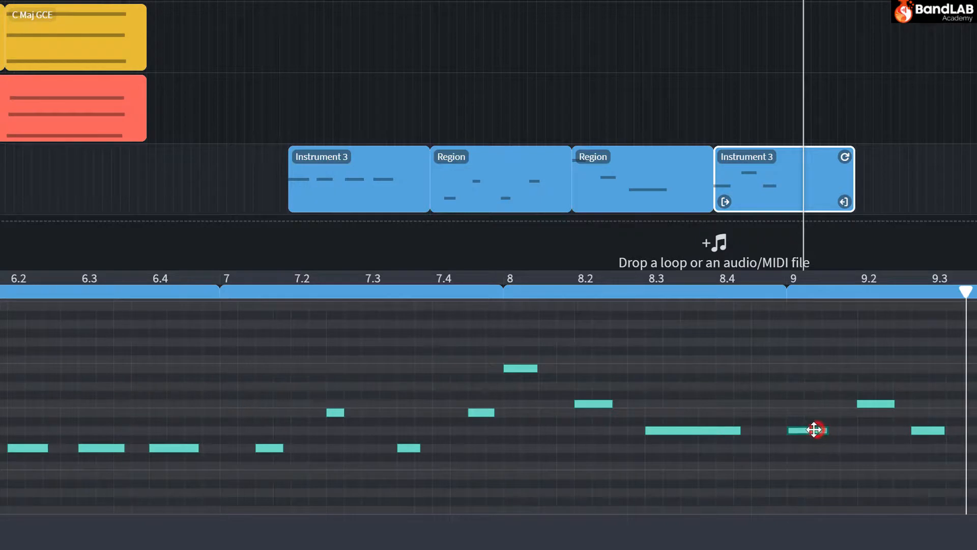
left_click(870, 404)
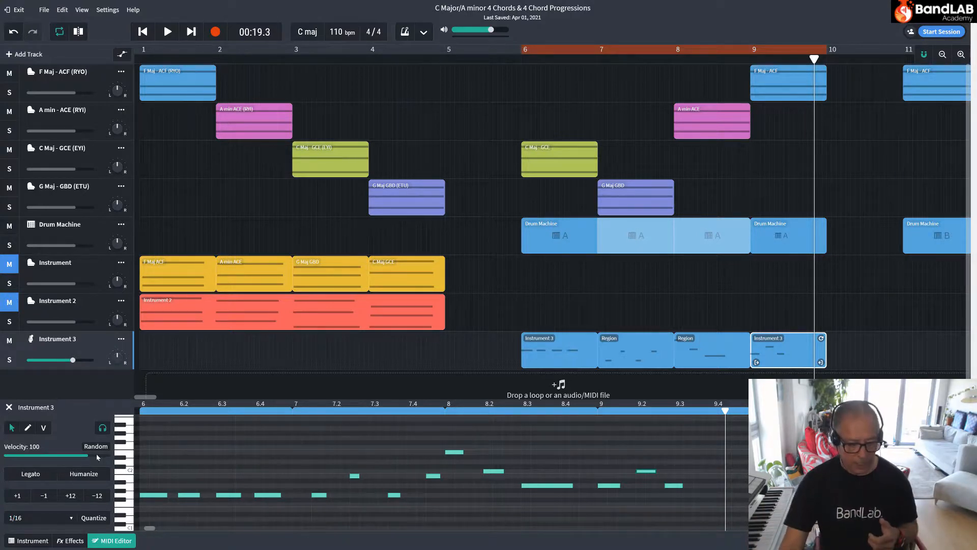
Select the four on-beat bass notes in bar 6 and review the bass patterns across bars 6 to 9.
left_click_drag(151, 445, 269, 522)
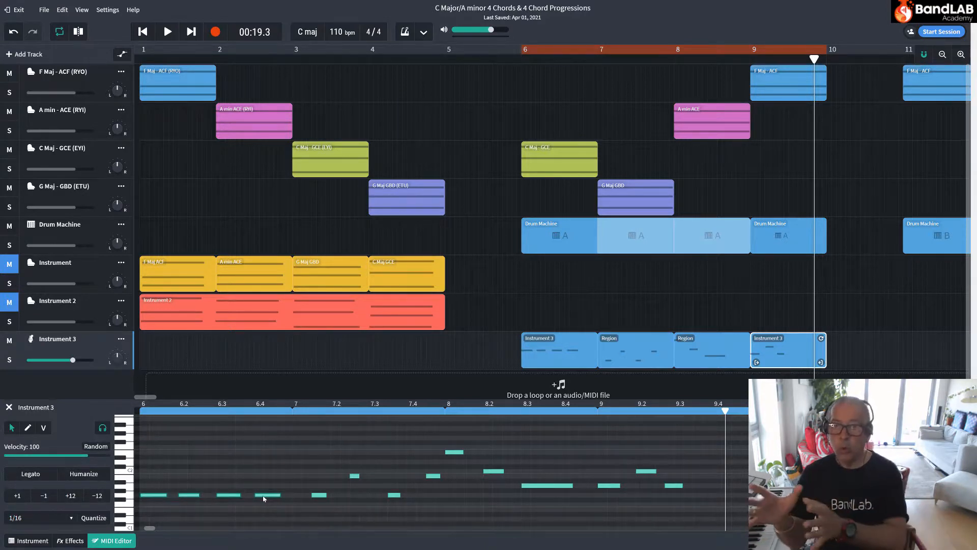
scroll(263, 498, "right", 3)
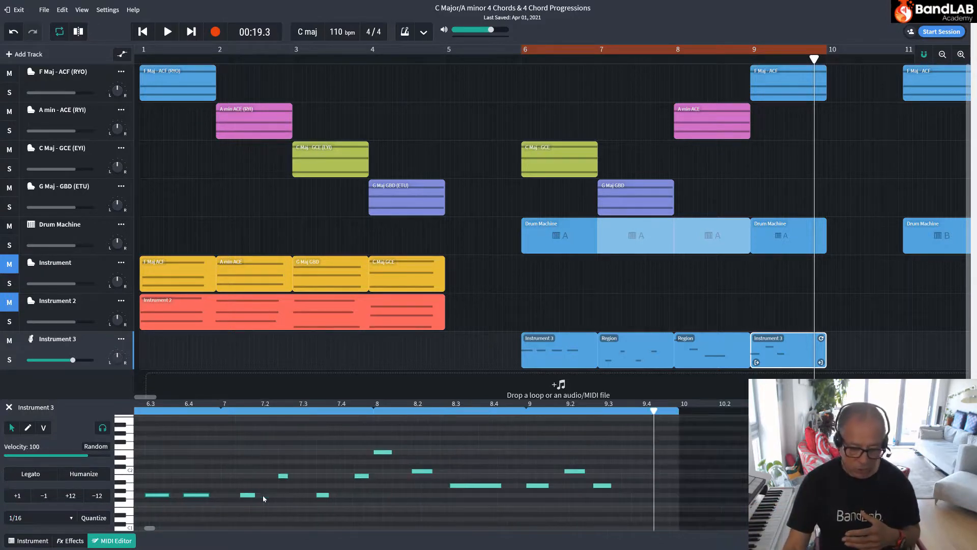